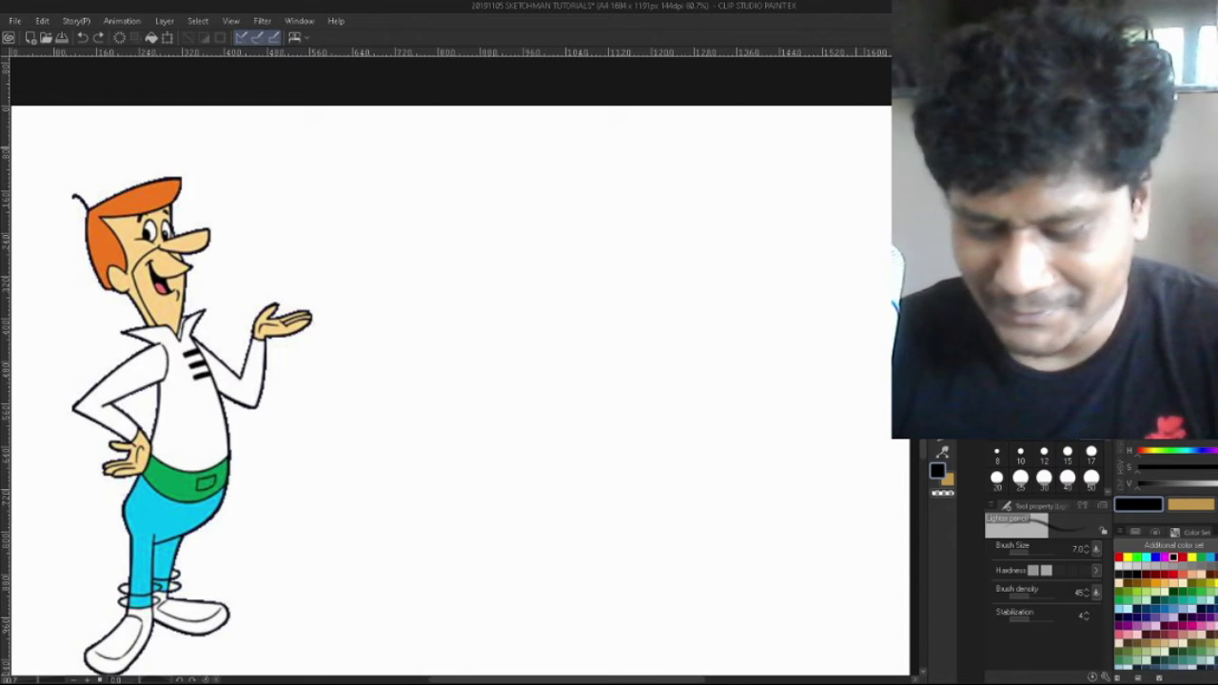
# Sketch the head beside the reference character as a loose circle with a slanted centre line and a short crossing chin line
pyautogui.scroll(-2, 446, 381)
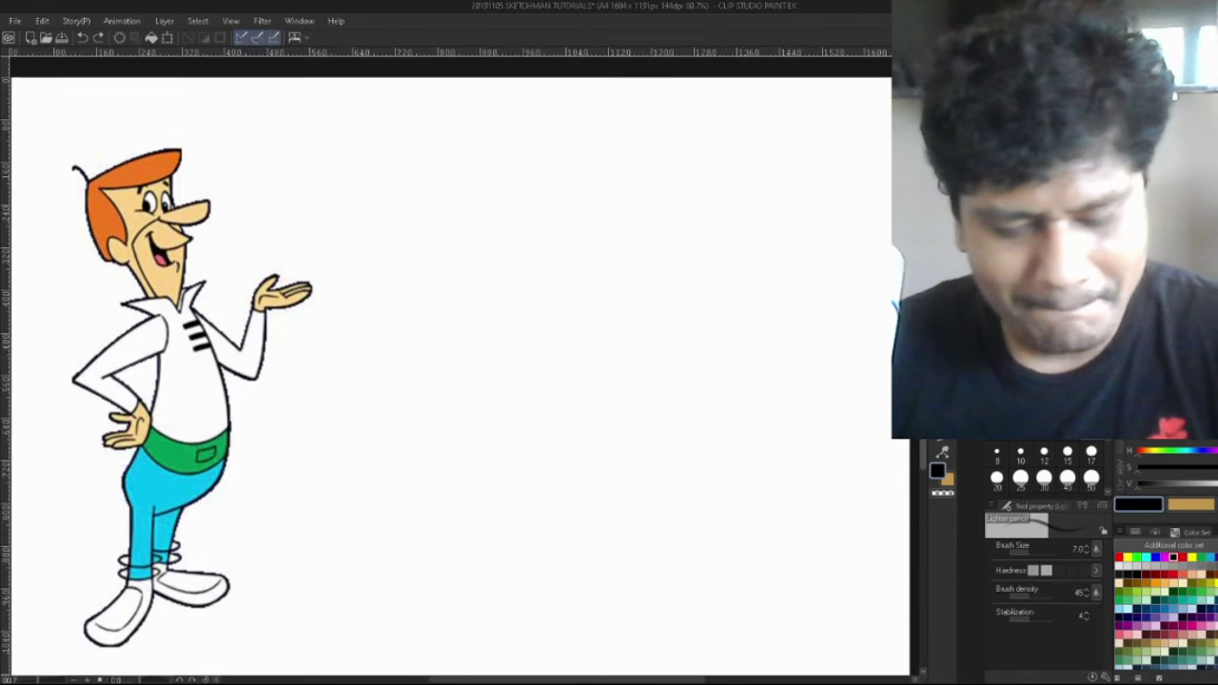
pyautogui.scroll(-1, 445, 381)
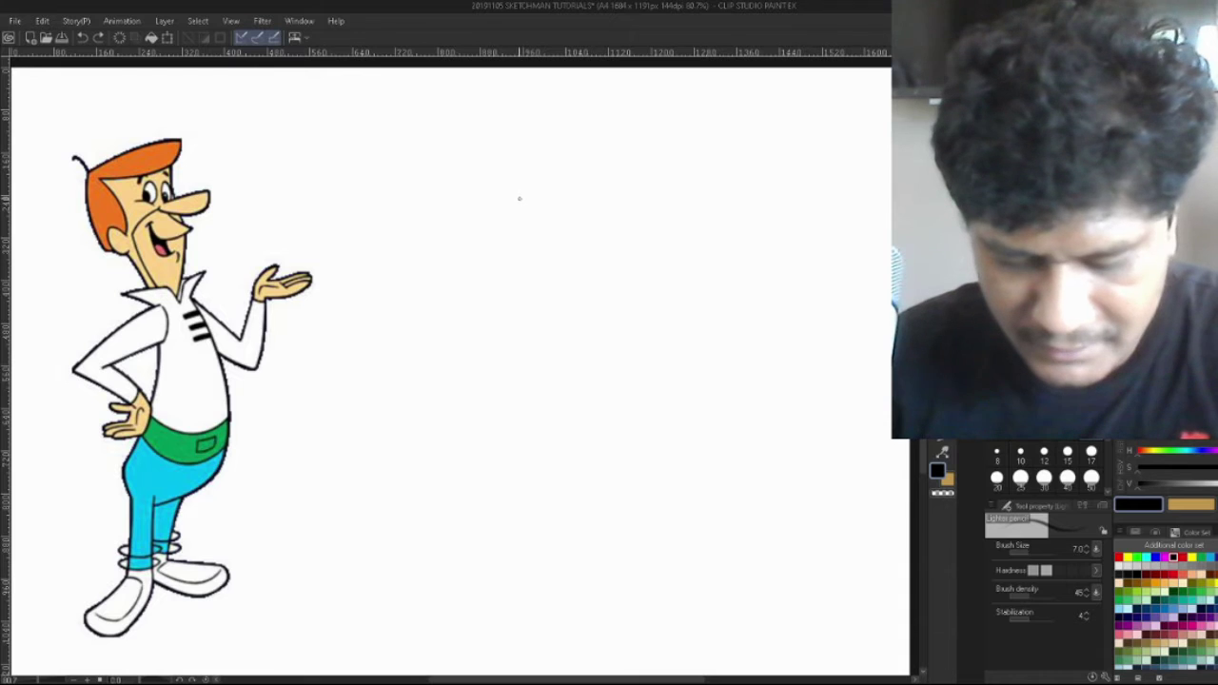
pyautogui.moveTo(519, 212)
pyautogui.mouseDown()
pyautogui.moveTo(550, 144)
pyautogui.moveTo(602, 171)
pyautogui.mouseUp()
pyautogui.moveTo(551, 141)
pyautogui.mouseDown()
pyautogui.moveTo(527, 206)
pyautogui.moveTo(613, 173)
pyautogui.moveTo(569, 219)
pyautogui.mouseUp()
pyautogui.moveTo(523, 169)
pyautogui.mouseDown()
pyautogui.moveTo(590, 151)
pyautogui.moveTo(538, 197)
pyautogui.moveTo(534, 148)
pyautogui.moveTo(593, 190)
pyautogui.moveTo(570, 214)
pyautogui.moveTo(539, 150)
pyautogui.mouseUp()
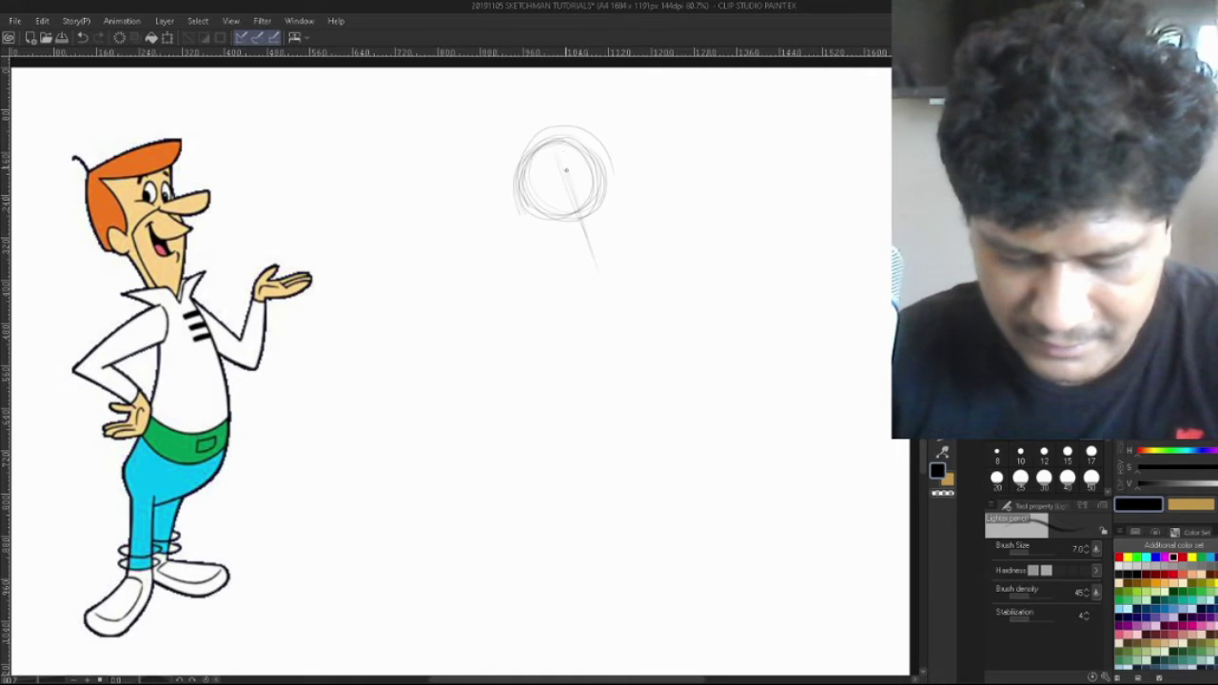
pyautogui.moveTo(565, 170); pyautogui.dragTo(597, 272)
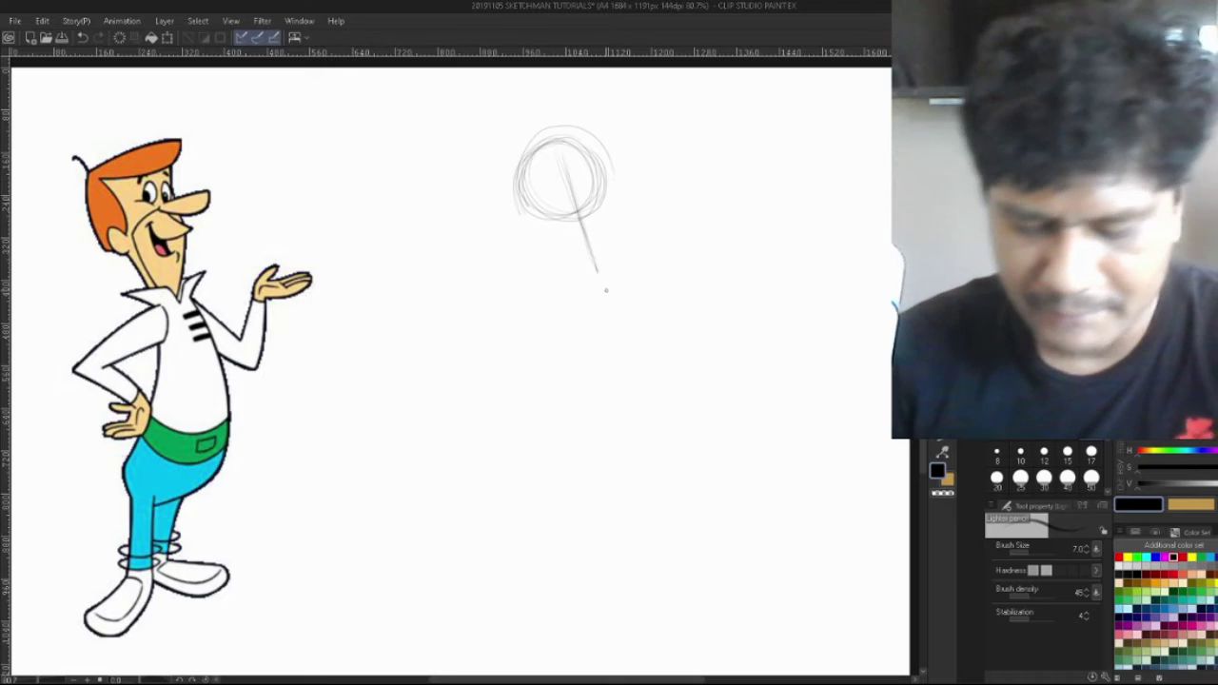
pyautogui.moveTo(564, 271); pyautogui.dragTo(611, 267)
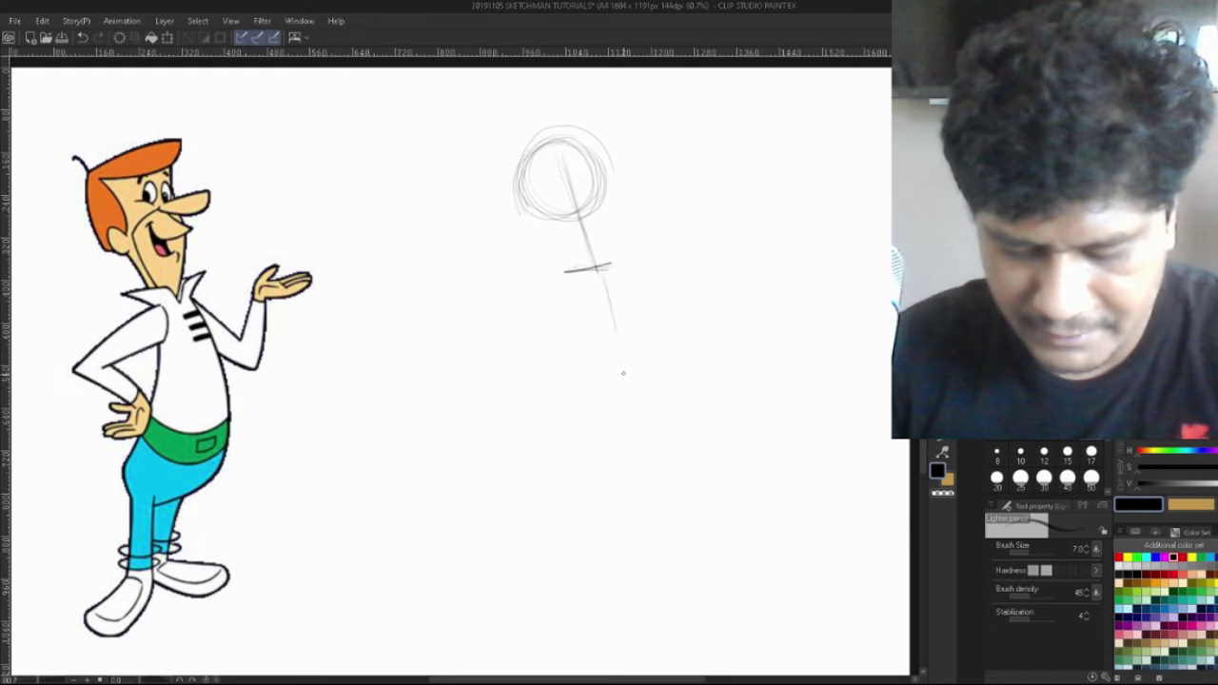
# Rough in the pose with light gesture lines for the curved torso, hips, legs and both bent arms
pyautogui.moveTo(606, 297)
pyautogui.mouseDown()
pyautogui.moveTo(623, 418)
pyautogui.moveTo(617, 455)
pyautogui.moveTo(594, 482)
pyautogui.mouseUp()
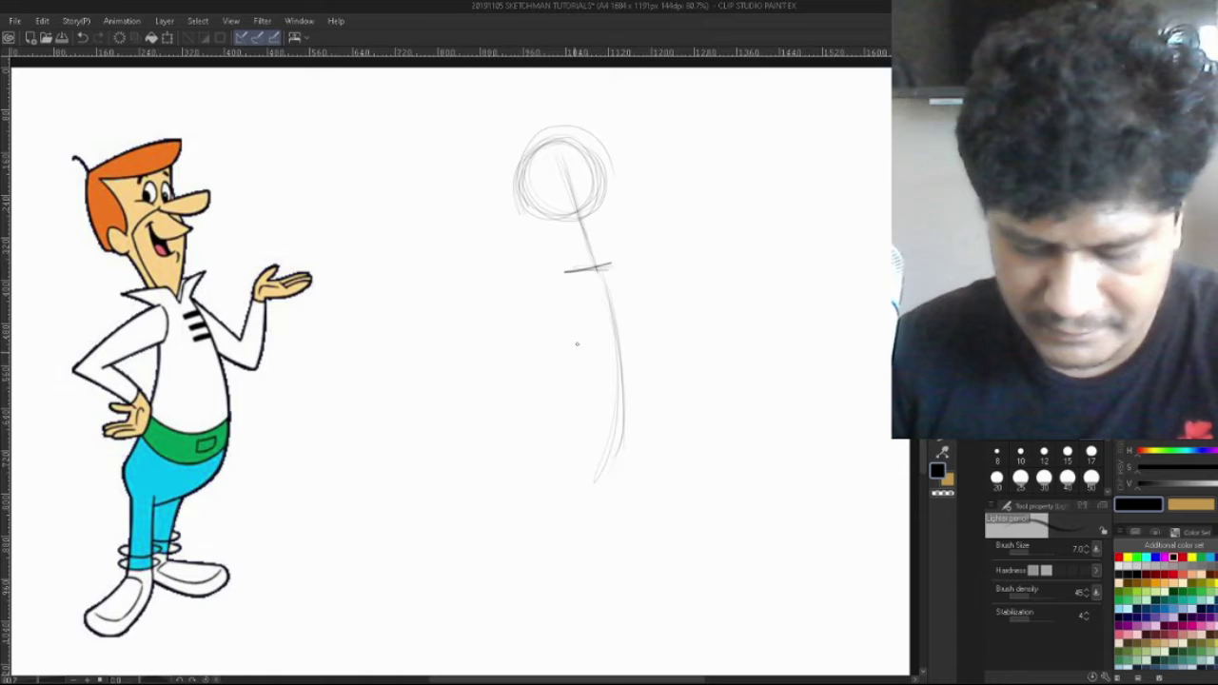
pyautogui.moveTo(544, 482); pyautogui.dragTo(546, 585)
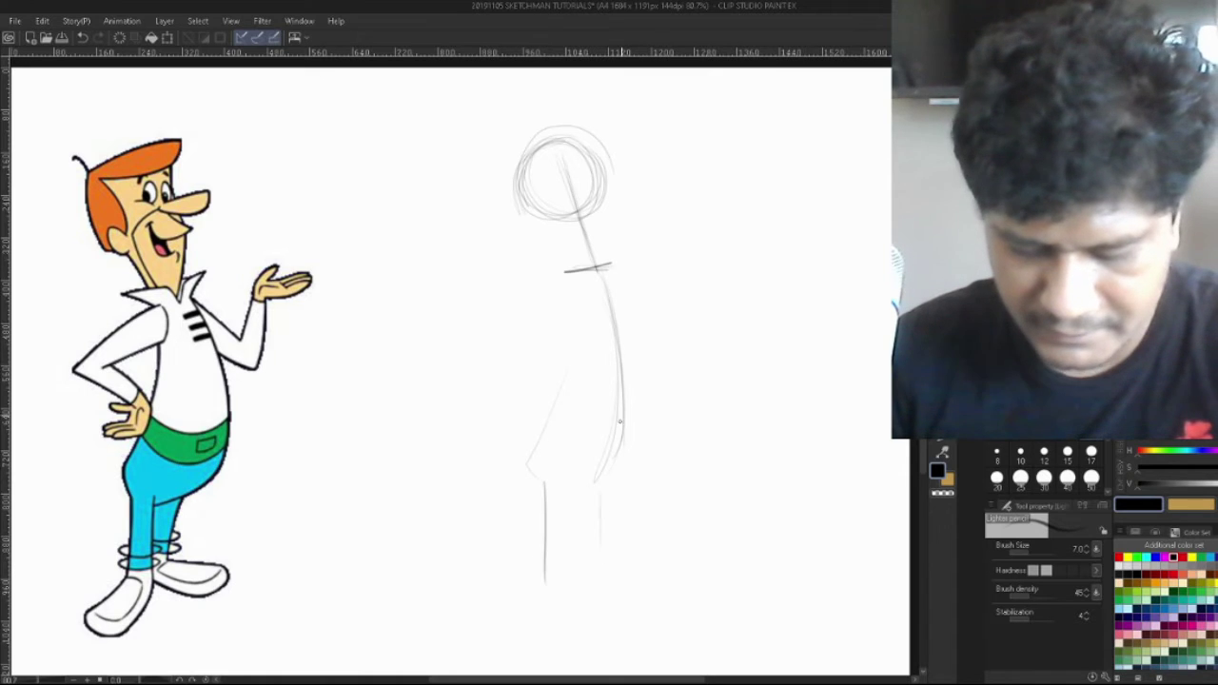
pyautogui.moveTo(544, 275); pyautogui.dragTo(459, 344)
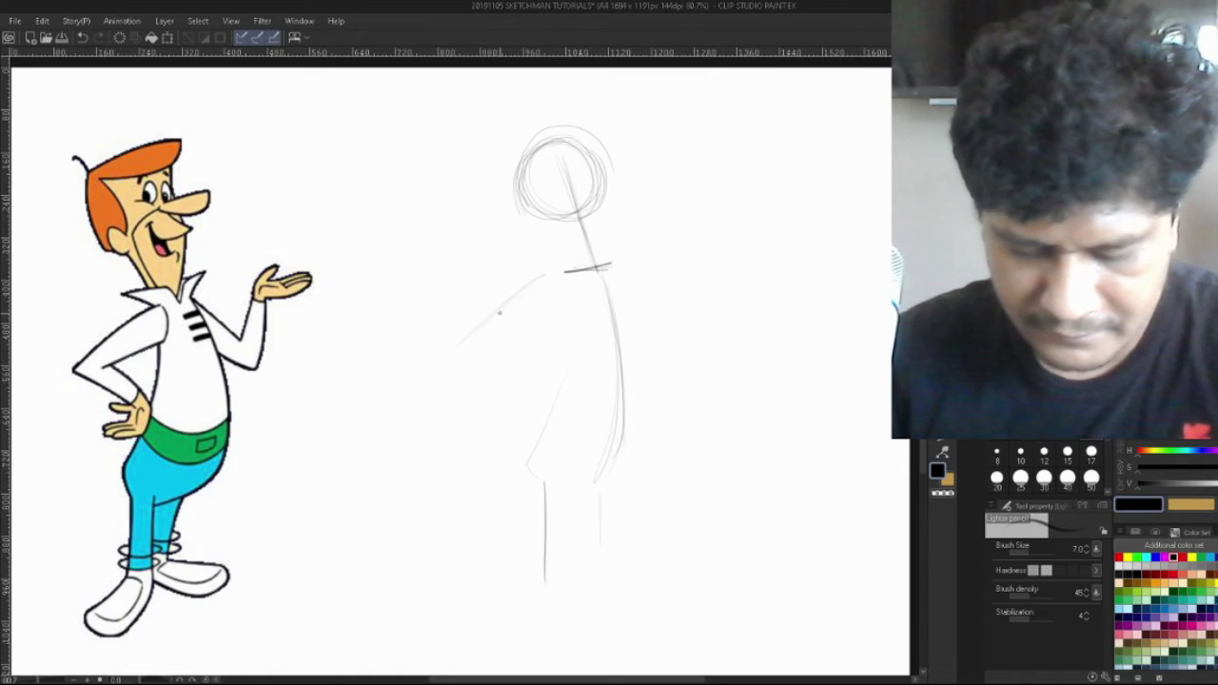
pyautogui.moveTo(538, 281)
pyautogui.mouseDown()
pyautogui.moveTo(463, 354)
pyautogui.moveTo(517, 388)
pyautogui.moveTo(507, 370)
pyautogui.moveTo(551, 390)
pyautogui.mouseUp()
pyautogui.moveTo(603, 276)
pyautogui.mouseDown()
pyautogui.moveTo(681, 323)
pyautogui.moveTo(702, 244)
pyautogui.mouseUp()
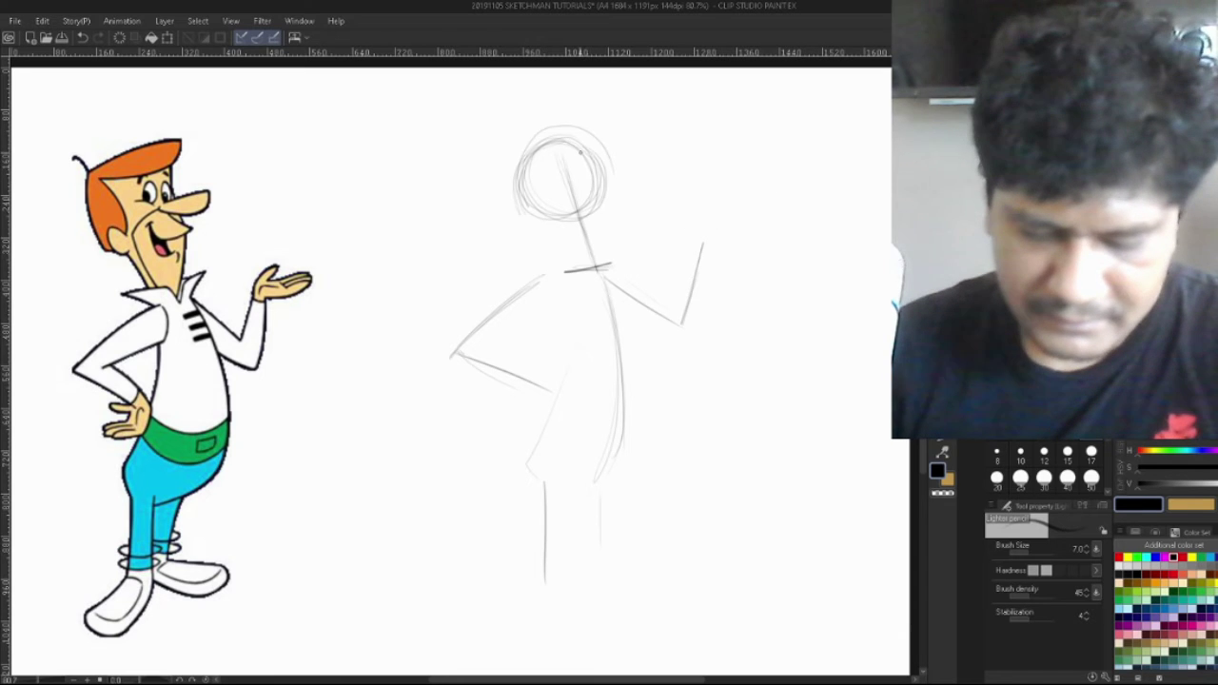
# Draw the front contour of the face, the tapered jaw and the ear over the head circle
pyautogui.moveTo(560, 139); pyautogui.dragTo(582, 205)
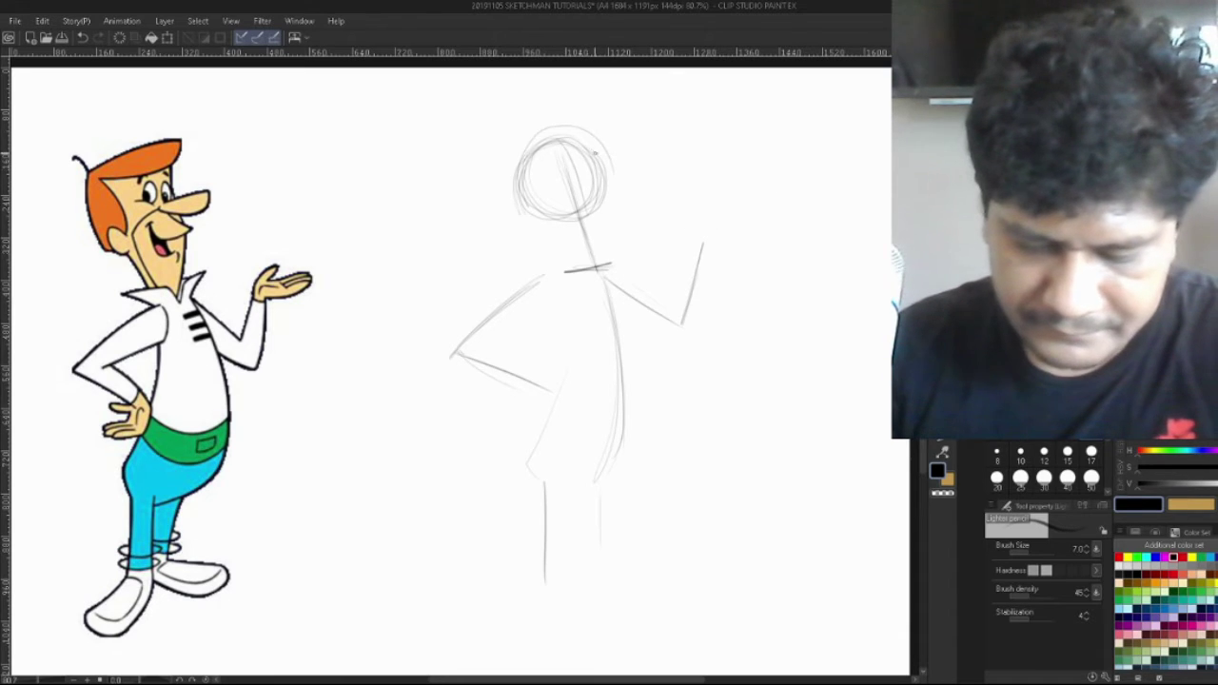
pyautogui.moveTo(584, 139)
pyautogui.mouseDown()
pyautogui.moveTo(608, 215)
pyautogui.moveTo(603, 267)
pyautogui.moveTo(605, 229)
pyautogui.mouseUp()
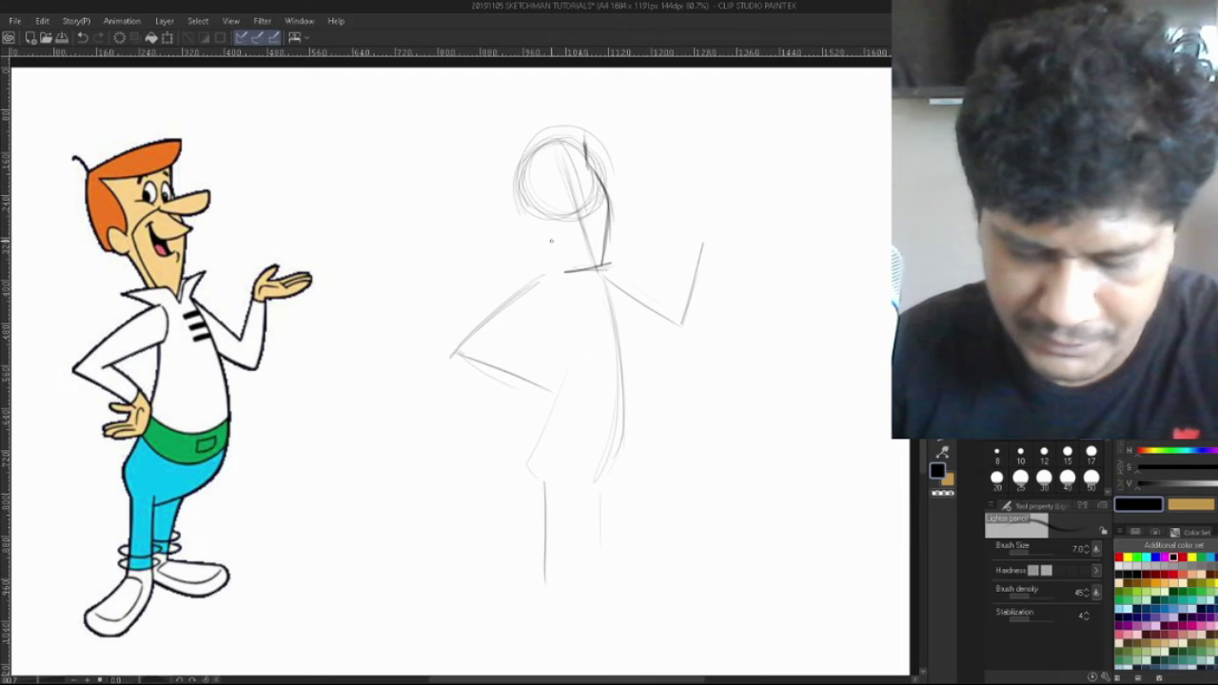
pyautogui.moveTo(563, 271)
pyautogui.mouseDown()
pyautogui.moveTo(530, 187)
pyautogui.moveTo(515, 233)
pyautogui.moveTo(503, 214)
pyautogui.moveTo(494, 169)
pyautogui.mouseUp()
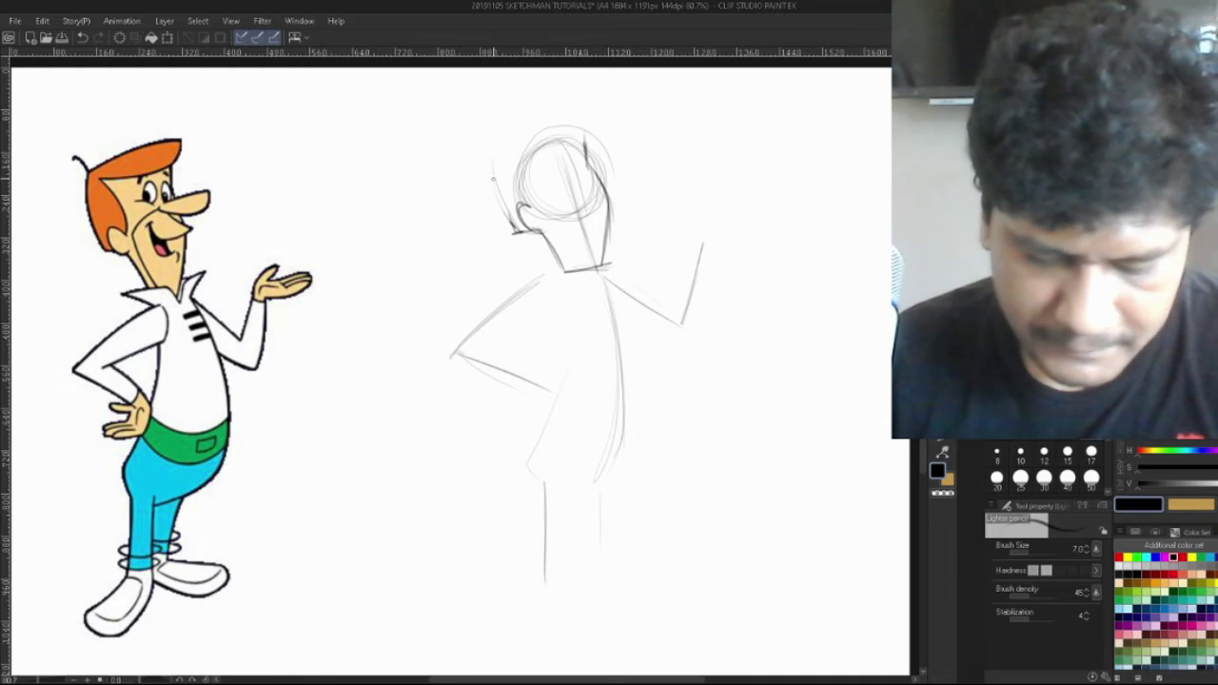
# Outline the hair with its back edge, curled tuft, swept-forward top and the hairline down to the ear
pyautogui.moveTo(491, 166); pyautogui.dragTo(519, 229)
pyautogui.moveTo(493, 171); pyautogui.dragTo(504, 205)
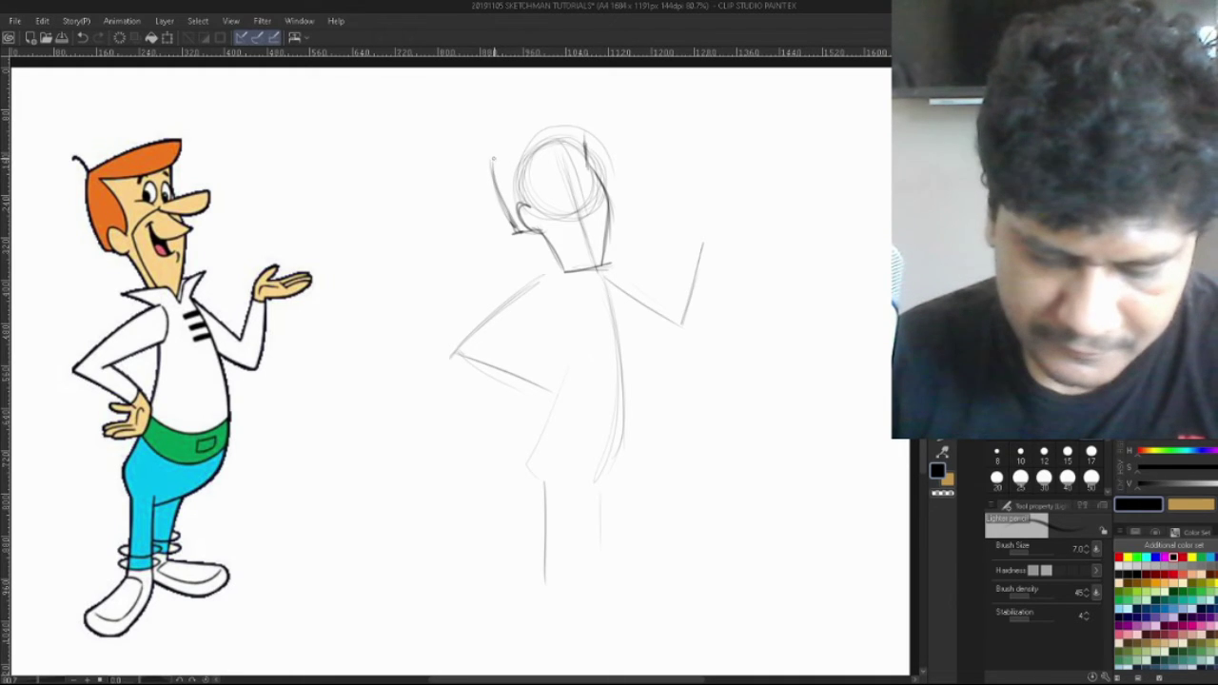
pyautogui.moveTo(494, 144)
pyautogui.mouseDown()
pyautogui.moveTo(491, 191)
pyautogui.moveTo(494, 176)
pyautogui.mouseUp()
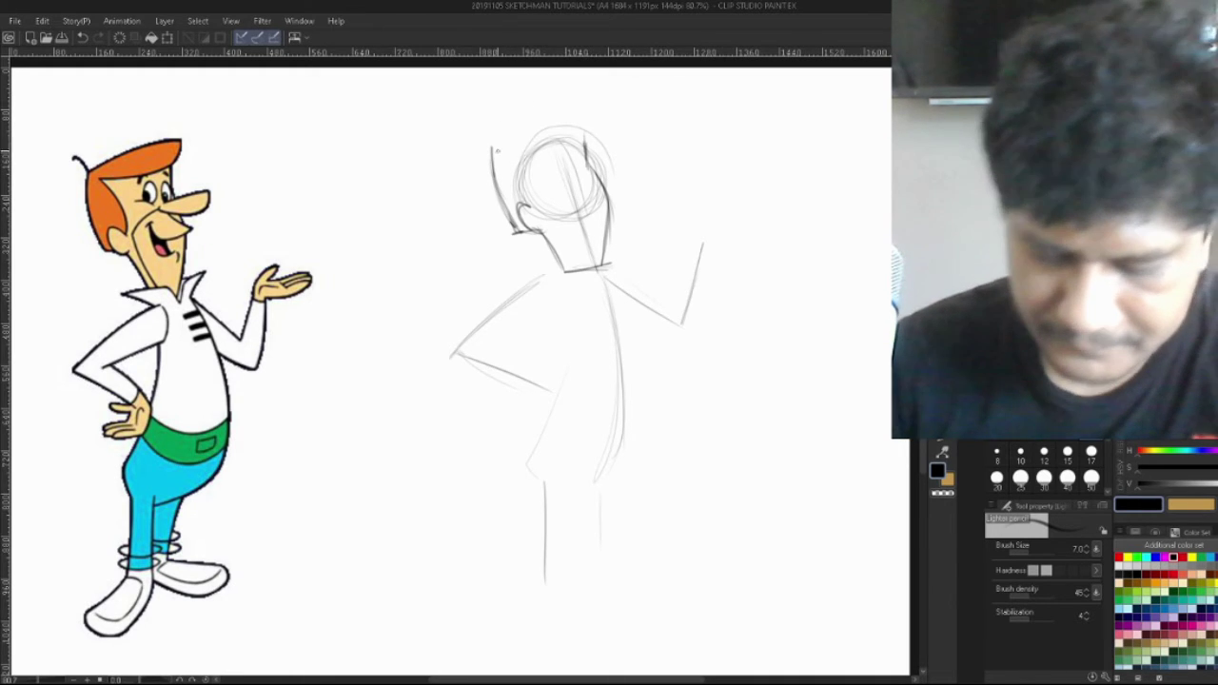
pyautogui.moveTo(490, 149)
pyautogui.mouseDown()
pyautogui.moveTo(470, 150)
pyautogui.moveTo(507, 149)
pyautogui.moveTo(557, 111)
pyautogui.moveTo(615, 96)
pyautogui.moveTo(587, 143)
pyautogui.mouseUp()
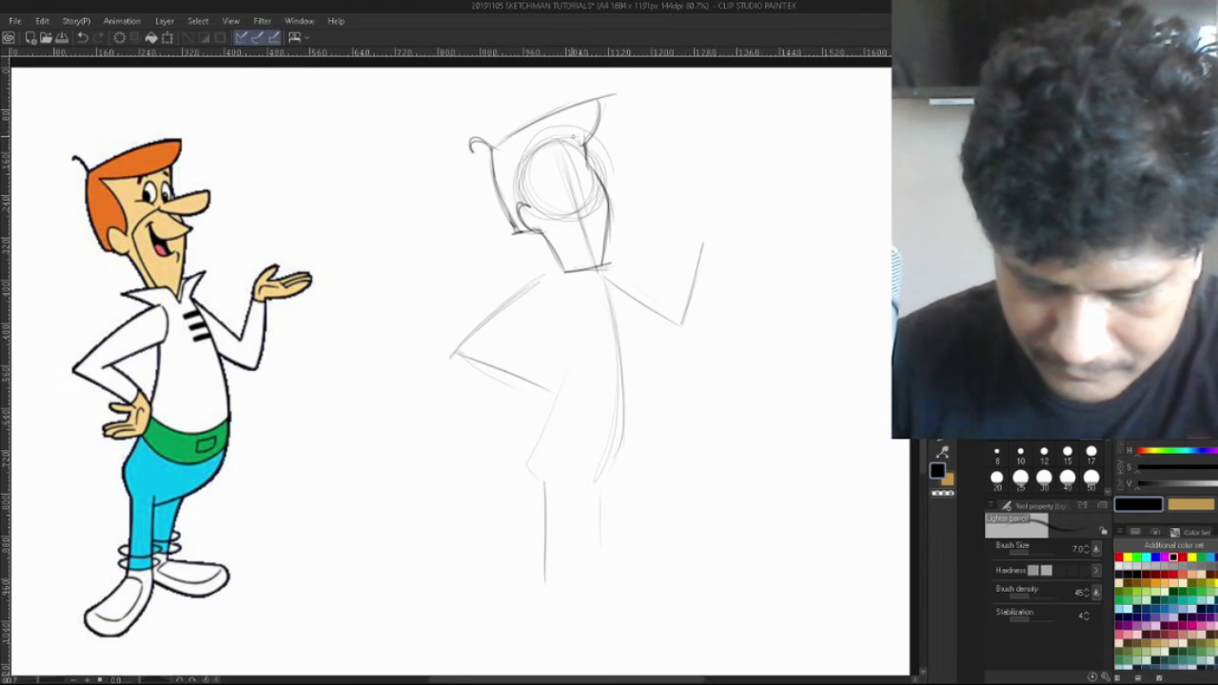
pyautogui.moveTo(511, 154)
pyautogui.mouseDown()
pyautogui.moveTo(559, 147)
pyautogui.moveTo(541, 149)
pyautogui.moveTo(584, 127)
pyautogui.moveTo(603, 103)
pyautogui.mouseUp()
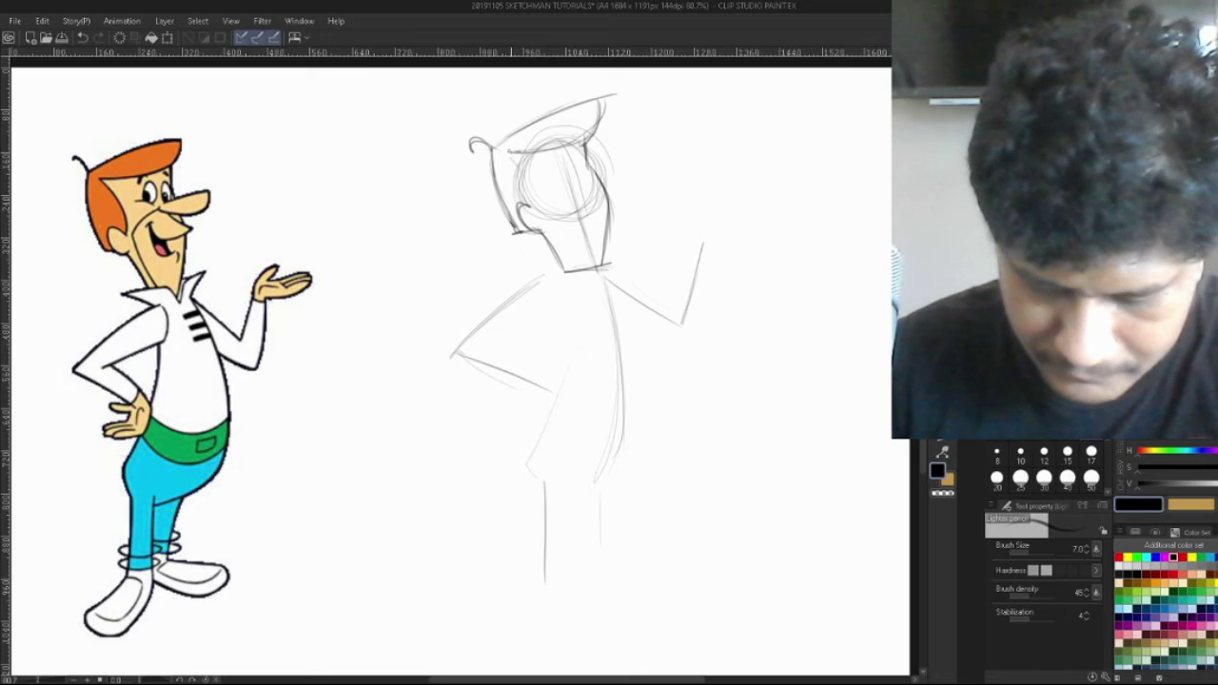
pyautogui.moveTo(512, 152); pyautogui.dragTo(538, 192)
pyautogui.moveTo(514, 152)
pyautogui.mouseDown()
pyautogui.moveTo(547, 196)
pyautogui.moveTo(541, 210)
pyautogui.mouseUp()
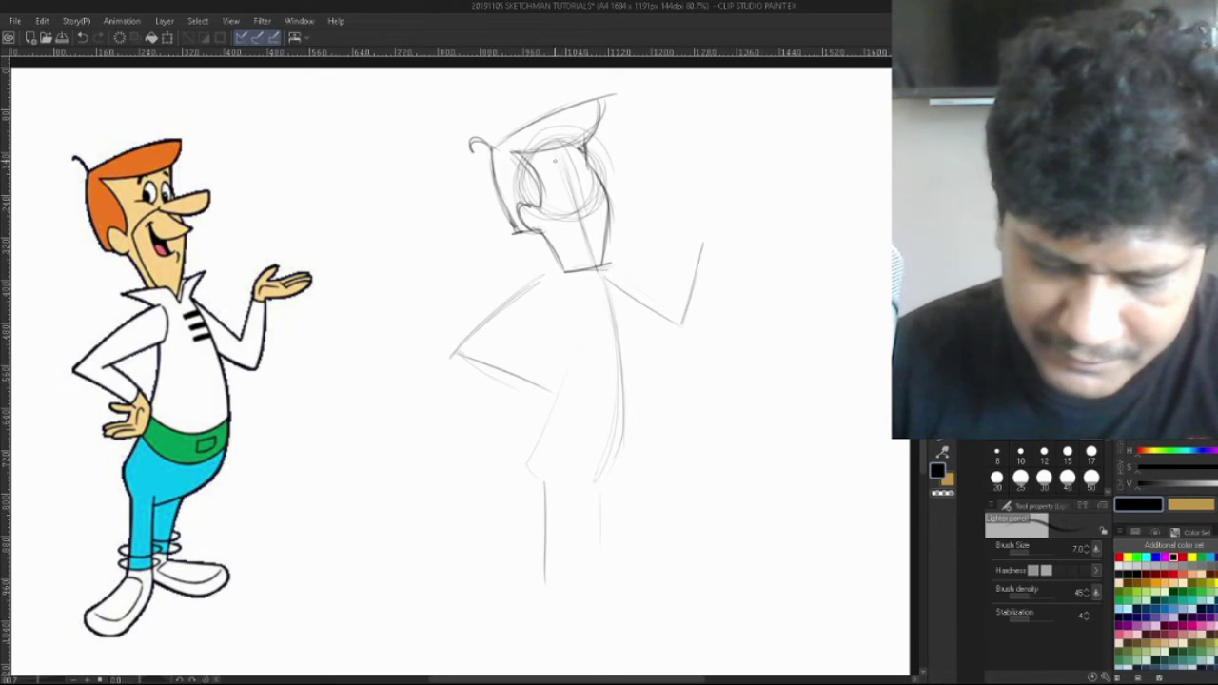
# Draw the eyebrow and both oval eyes with pupils beneath the hairline
pyautogui.moveTo(558, 150); pyautogui.dragTo(549, 161)
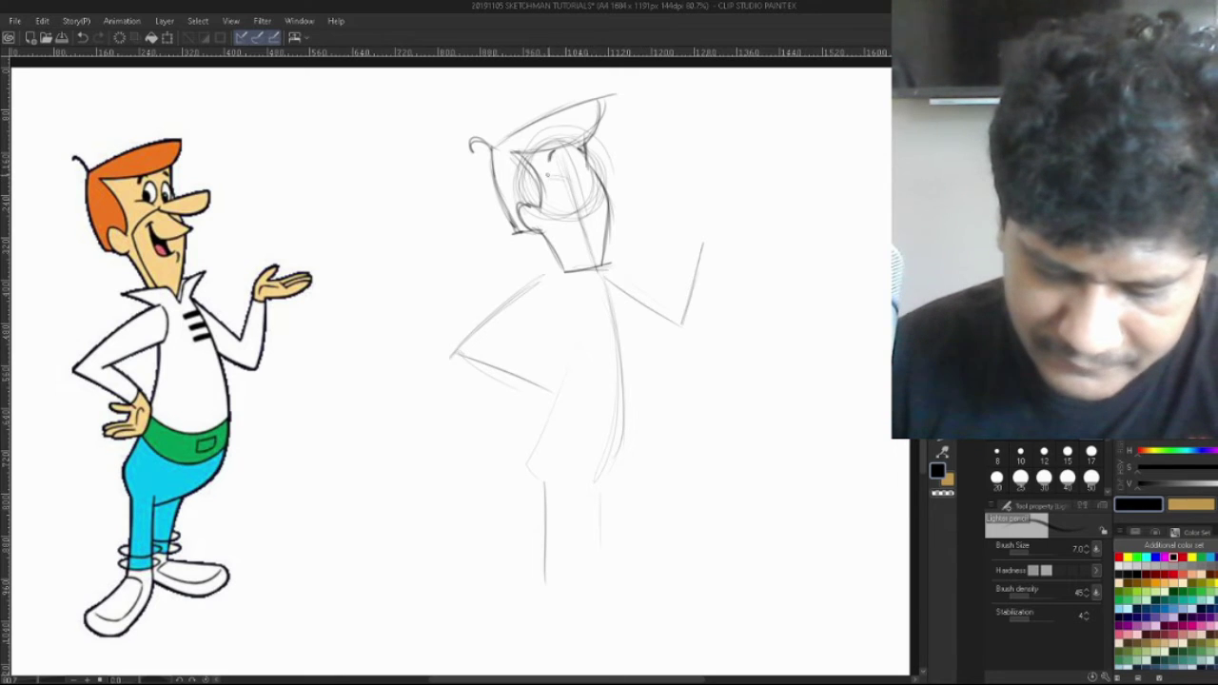
pyautogui.moveTo(546, 177)
pyautogui.mouseDown()
pyautogui.moveTo(575, 187)
pyautogui.moveTo(561, 173)
pyautogui.moveTo(571, 181)
pyautogui.moveTo(574, 169)
pyautogui.mouseUp()
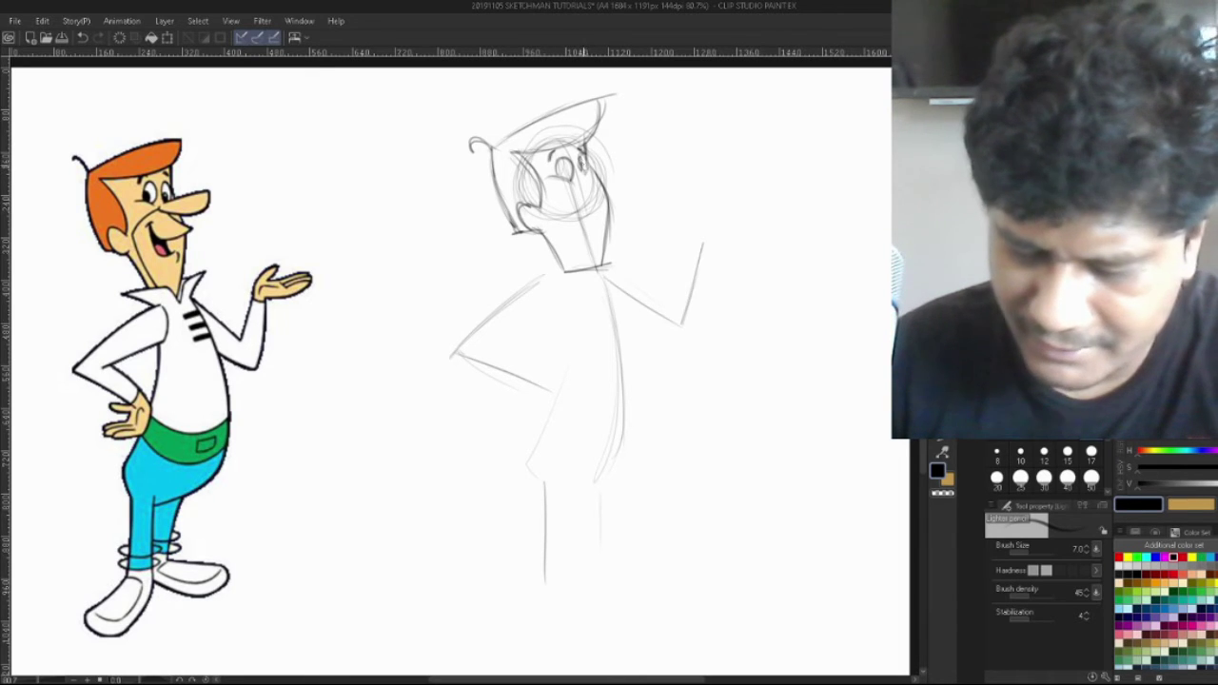
pyautogui.moveTo(581, 162)
pyautogui.mouseDown()
pyautogui.moveTo(587, 176)
pyautogui.moveTo(565, 177)
pyautogui.mouseUp()
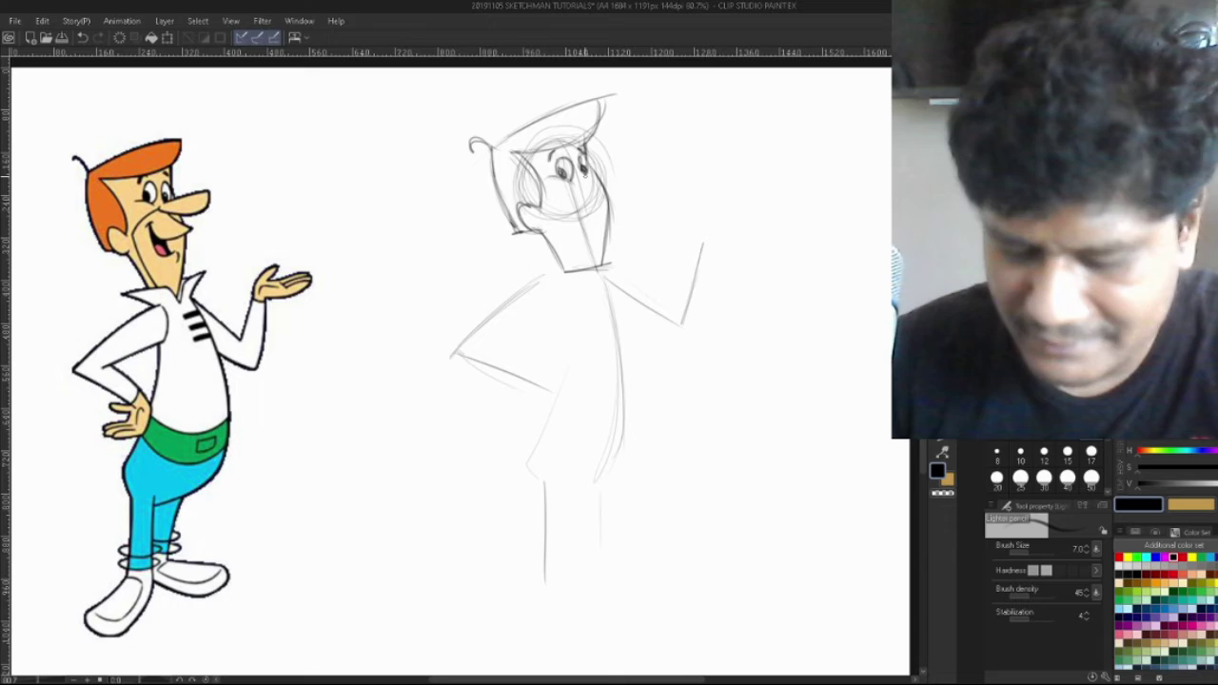
# Draw the long pointed nose, protruding upper lip, open smiling mouth and the cheek line running down to the neck
pyautogui.moveTo(582, 175)
pyautogui.mouseDown()
pyautogui.moveTo(642, 153)
pyautogui.moveTo(629, 189)
pyautogui.moveTo(630, 156)
pyautogui.moveTo(586, 177)
pyautogui.moveTo(632, 181)
pyautogui.moveTo(560, 206)
pyautogui.moveTo(621, 208)
pyautogui.moveTo(604, 220)
pyautogui.moveTo(621, 206)
pyautogui.moveTo(571, 210)
pyautogui.moveTo(579, 247)
pyautogui.moveTo(597, 239)
pyautogui.mouseUp()
pyautogui.moveTo(567, 217); pyautogui.dragTo(585, 237)
pyautogui.moveTo(574, 226); pyautogui.dragTo(582, 236)
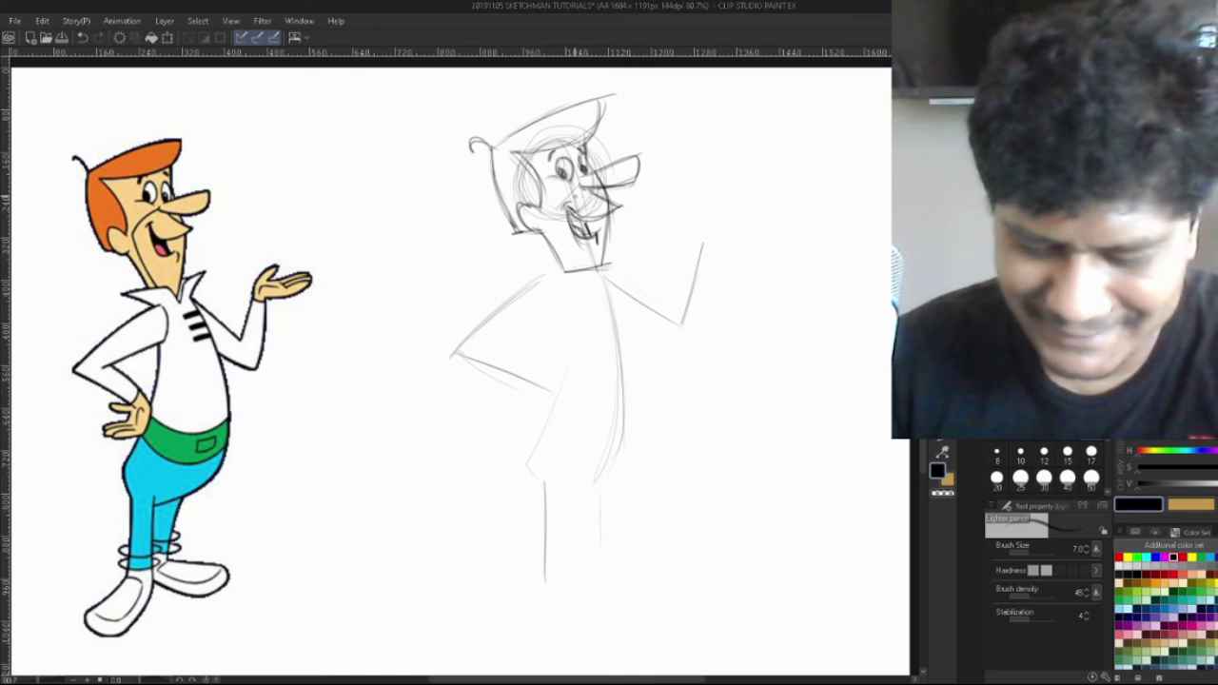
pyautogui.moveTo(576, 183)
pyautogui.mouseDown()
pyautogui.moveTo(548, 210)
pyautogui.moveTo(576, 267)
pyautogui.mouseUp()
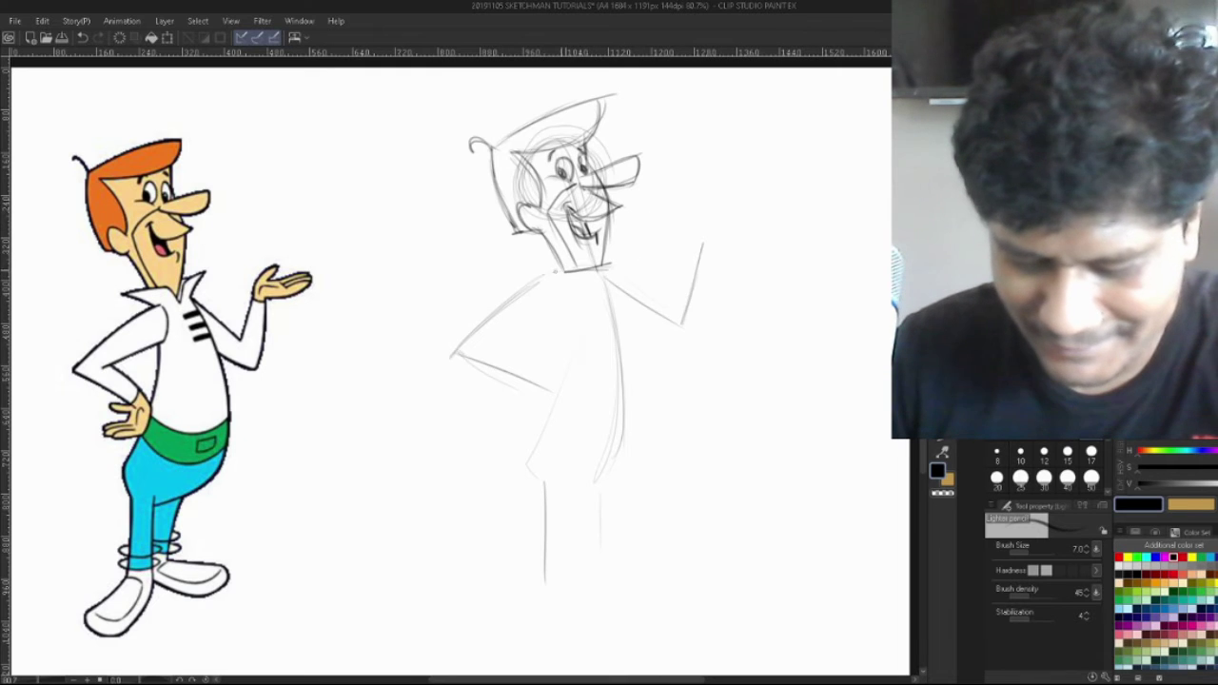
# Draw the pointed shirt collar at the neck and outline the upper part of the arm resting on the hip
pyautogui.moveTo(541, 274)
pyautogui.mouseDown()
pyautogui.moveTo(597, 281)
pyautogui.moveTo(562, 286)
pyautogui.mouseUp()
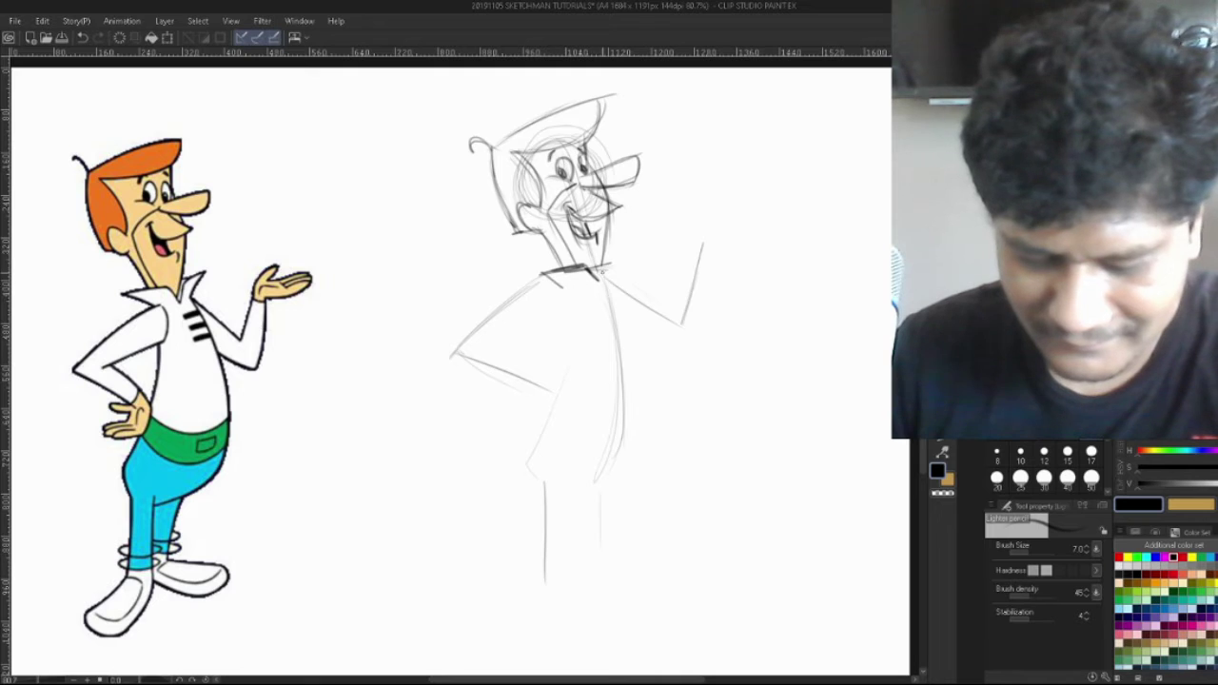
pyautogui.moveTo(609, 254); pyautogui.dragTo(601, 279)
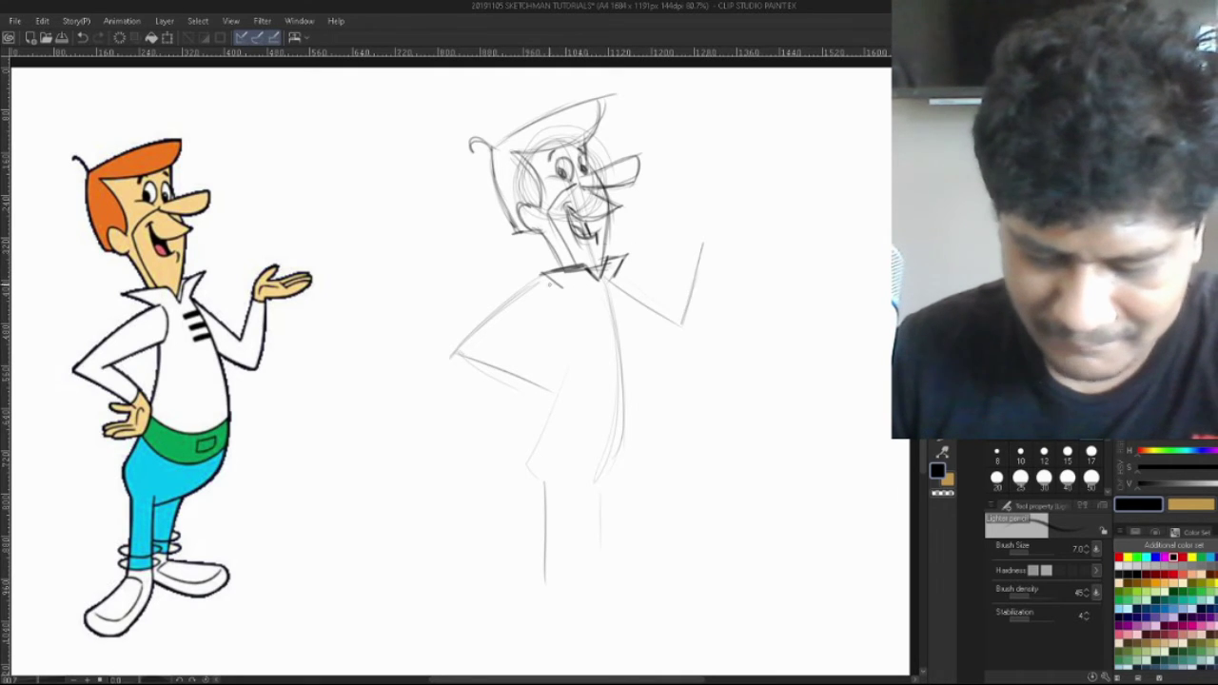
pyautogui.moveTo(461, 361)
pyautogui.mouseDown()
pyautogui.moveTo(565, 288)
pyautogui.moveTo(457, 364)
pyautogui.moveTo(534, 306)
pyautogui.mouseUp()
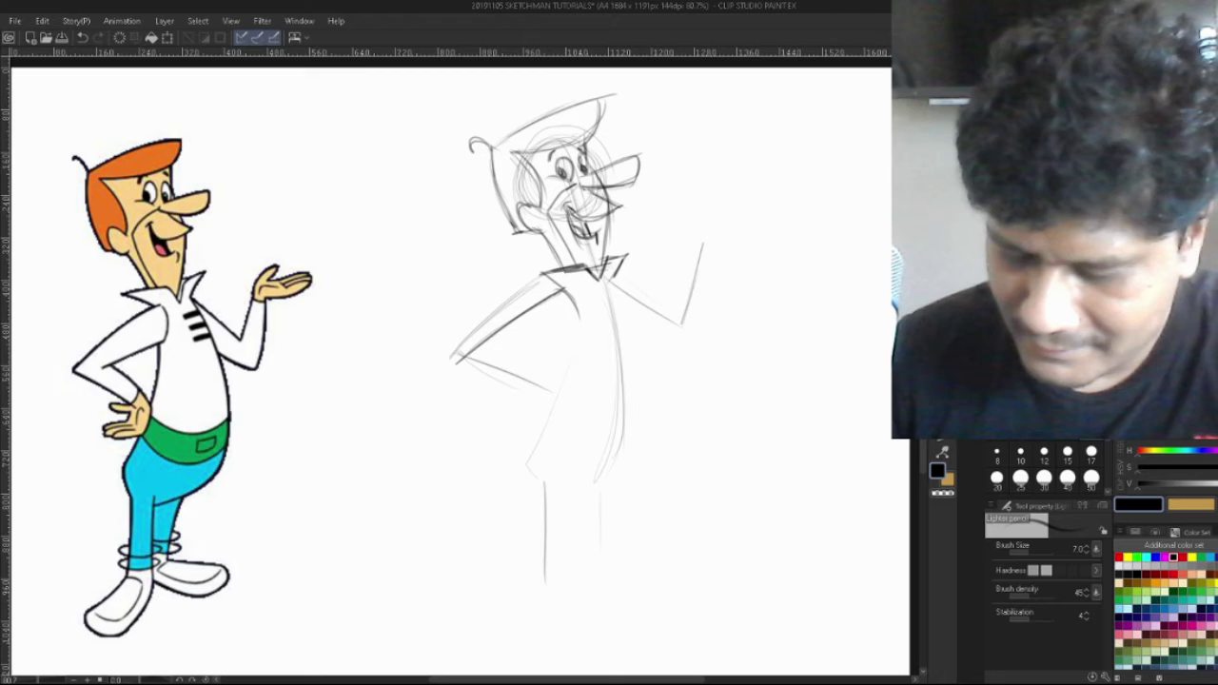
# Erase the construction circle and guide lines around the hair, eyes, nose and cheek with the size 25 eraser
pyautogui.press('e')
pyautogui.moveTo(535, 172)
pyautogui.mouseDown()
pyautogui.moveTo(531, 135)
pyautogui.moveTo(540, 143)
pyautogui.moveTo(522, 139)
pyautogui.moveTo(544, 135)
pyautogui.moveTo(527, 125)
pyautogui.moveTo(582, 123)
pyautogui.mouseUp()
pyautogui.moveTo(618, 175)
pyautogui.mouseDown()
pyautogui.moveTo(592, 208)
pyautogui.moveTo(569, 197)
pyautogui.moveTo(583, 194)
pyautogui.moveTo(565, 199)
pyautogui.moveTo(563, 224)
pyautogui.moveTo(558, 215)
pyautogui.moveTo(590, 259)
pyautogui.moveTo(579, 217)
pyautogui.mouseUp()
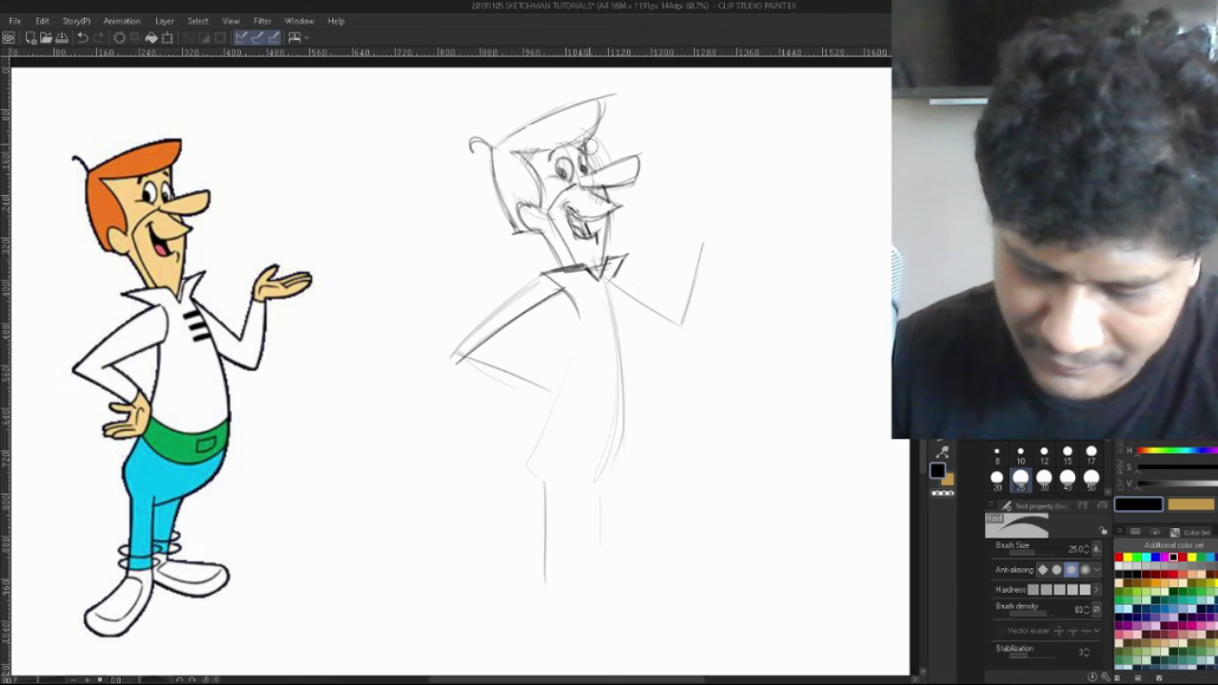
pyautogui.moveTo(590, 146)
pyautogui.mouseDown()
pyautogui.moveTo(598, 179)
pyautogui.moveTo(595, 146)
pyautogui.moveTo(596, 162)
pyautogui.moveTo(541, 160)
pyautogui.mouseUp()
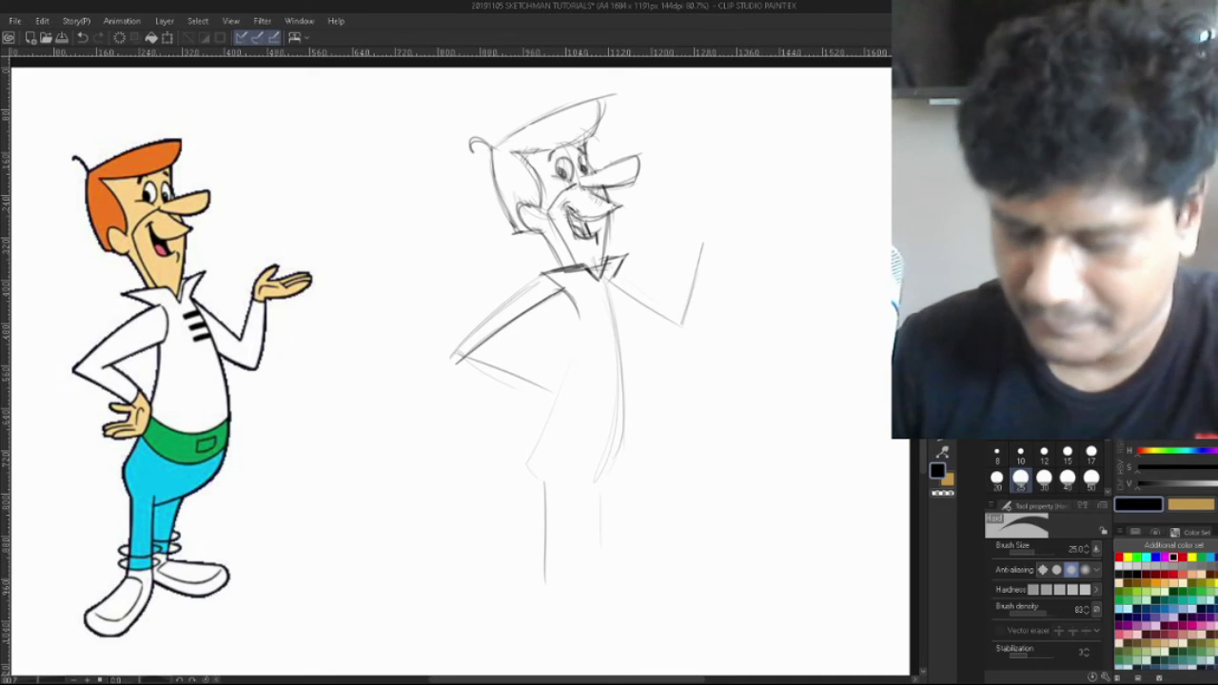
# Draw the forearm, cuff and hand of the arm resting on the hip with the Lighter pencil
pyautogui.press('p')
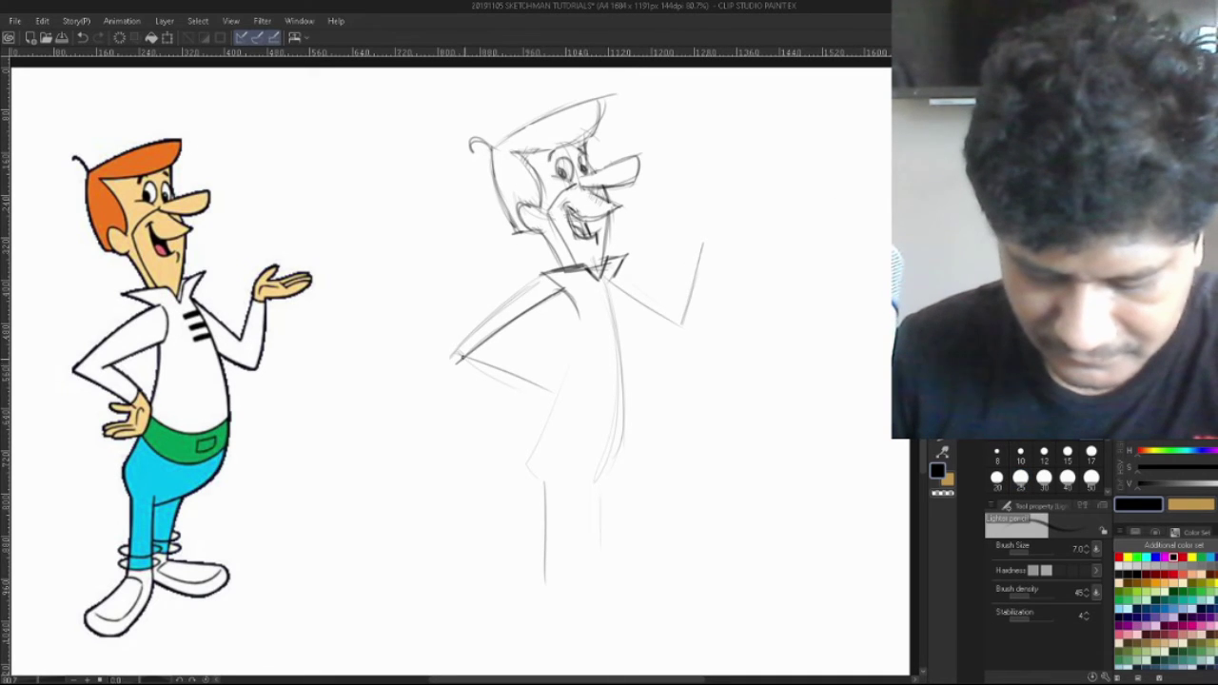
pyautogui.moveTo(460, 356); pyautogui.dragTo(558, 410)
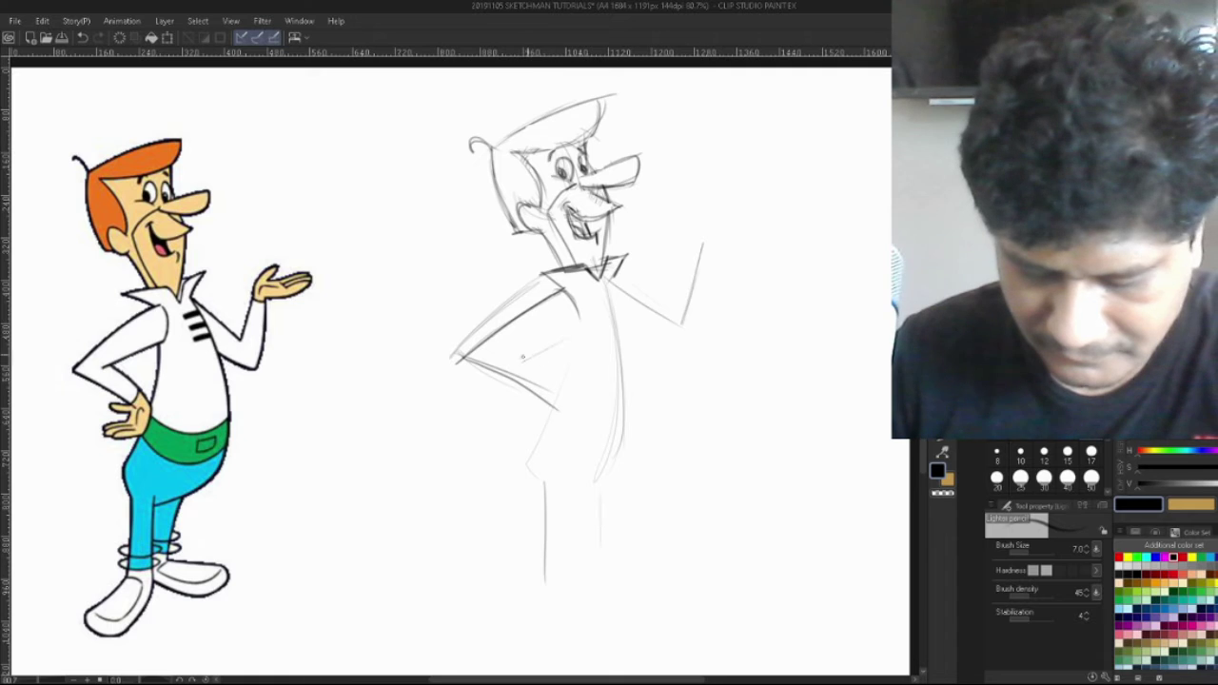
pyautogui.moveTo(523, 357)
pyautogui.mouseDown()
pyautogui.moveTo(550, 336)
pyautogui.moveTo(526, 355)
pyautogui.moveTo(560, 400)
pyautogui.mouseUp()
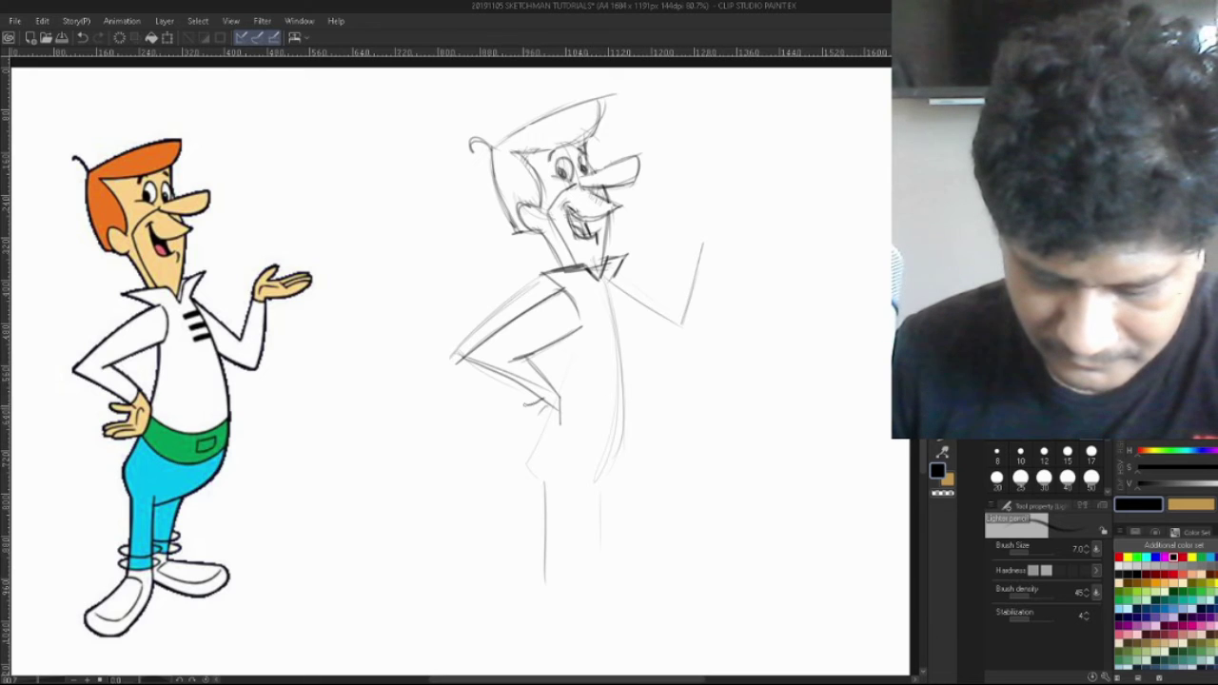
pyautogui.moveTo(526, 403)
pyautogui.mouseDown()
pyautogui.moveTo(541, 426)
pyautogui.moveTo(516, 435)
pyautogui.moveTo(541, 435)
pyautogui.moveTo(516, 442)
pyautogui.moveTo(553, 439)
pyautogui.moveTo(561, 388)
pyautogui.moveTo(544, 397)
pyautogui.mouseUp()
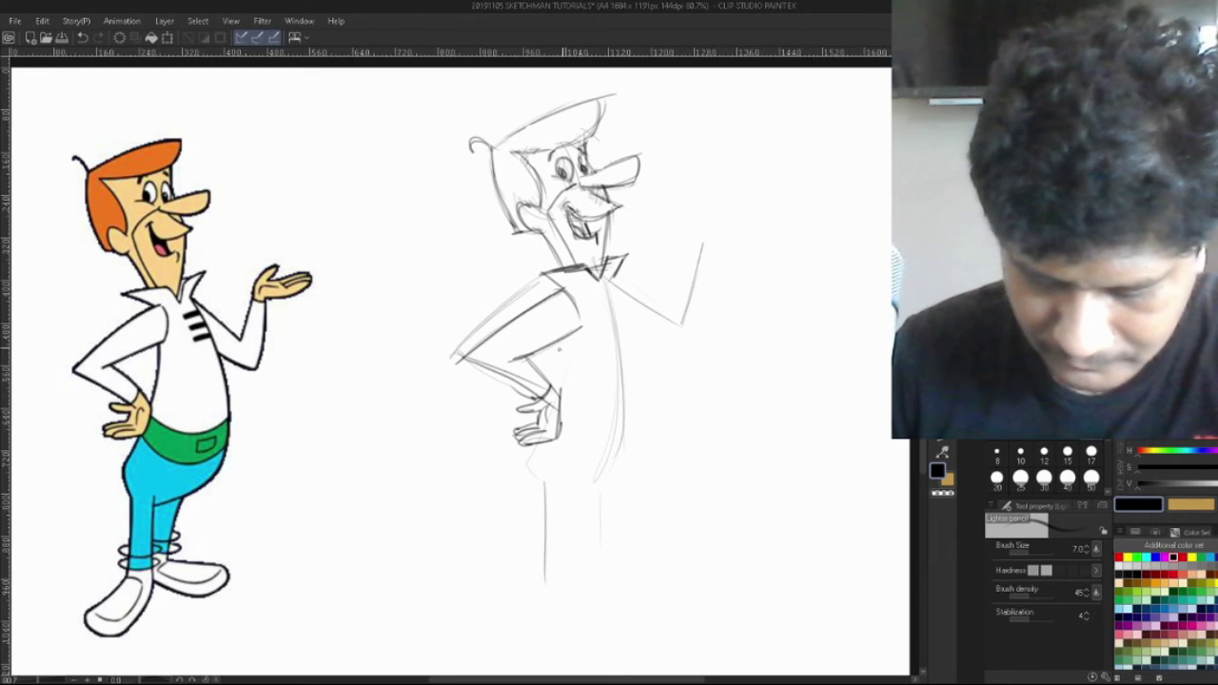
# Outline the torso with the back edge behind the bent arm and the bulging chest and belly curve
pyautogui.moveTo(560, 339)
pyautogui.mouseDown()
pyautogui.moveTo(555, 396)
pyautogui.moveTo(567, 394)
pyautogui.mouseUp()
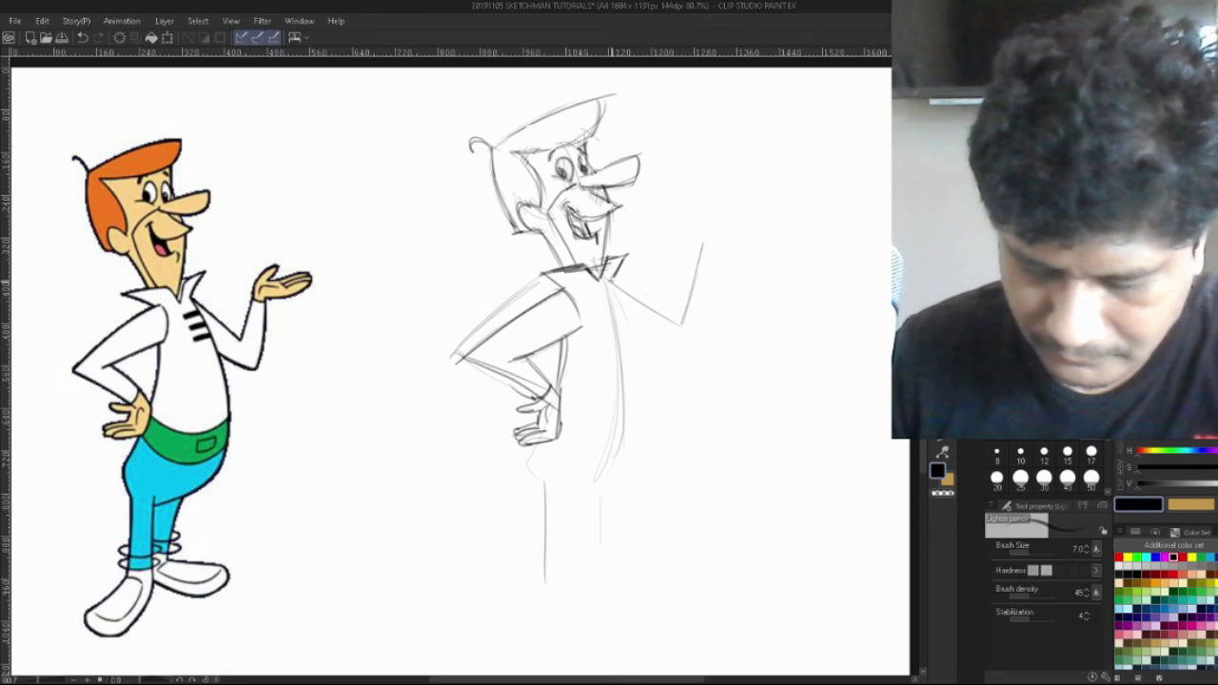
pyautogui.moveTo(610, 281); pyautogui.dragTo(648, 419)
pyautogui.moveTo(628, 335); pyautogui.dragTo(648, 463)
pyautogui.moveTo(649, 407); pyautogui.dragTo(619, 474)
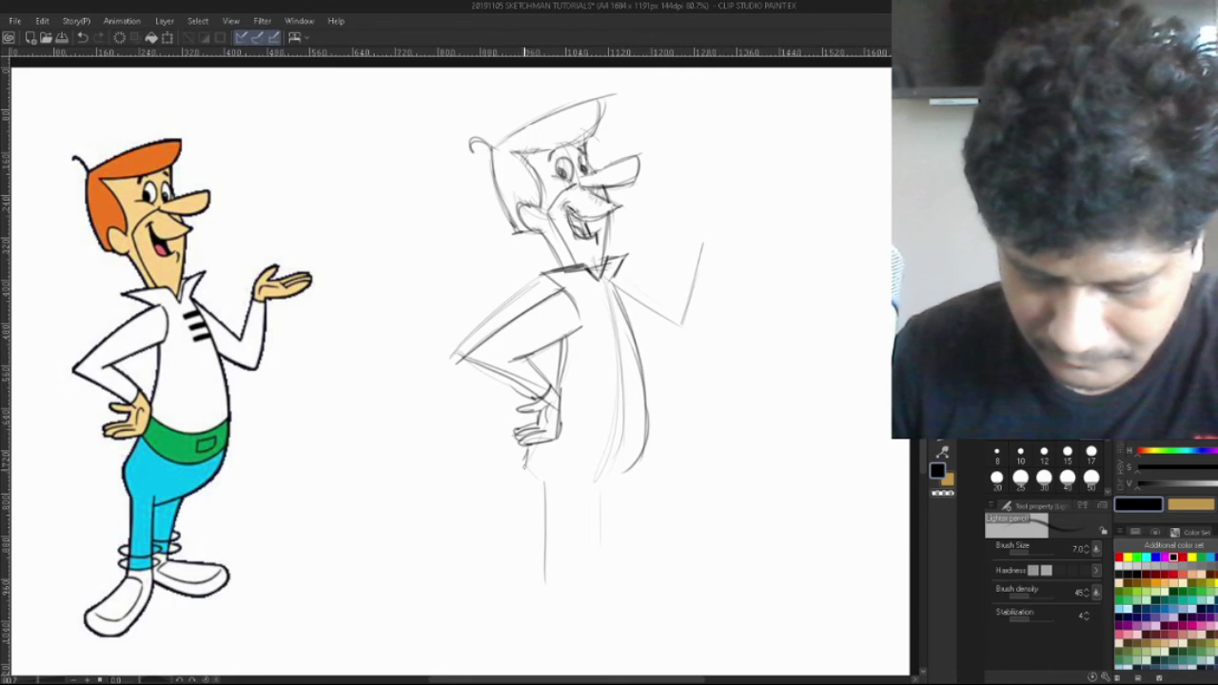
# Draw the rounded hip outline and the two curved belt lines across the waist
pyautogui.moveTo(526, 455)
pyautogui.mouseDown()
pyautogui.moveTo(548, 503)
pyautogui.moveTo(646, 443)
pyautogui.mouseUp()
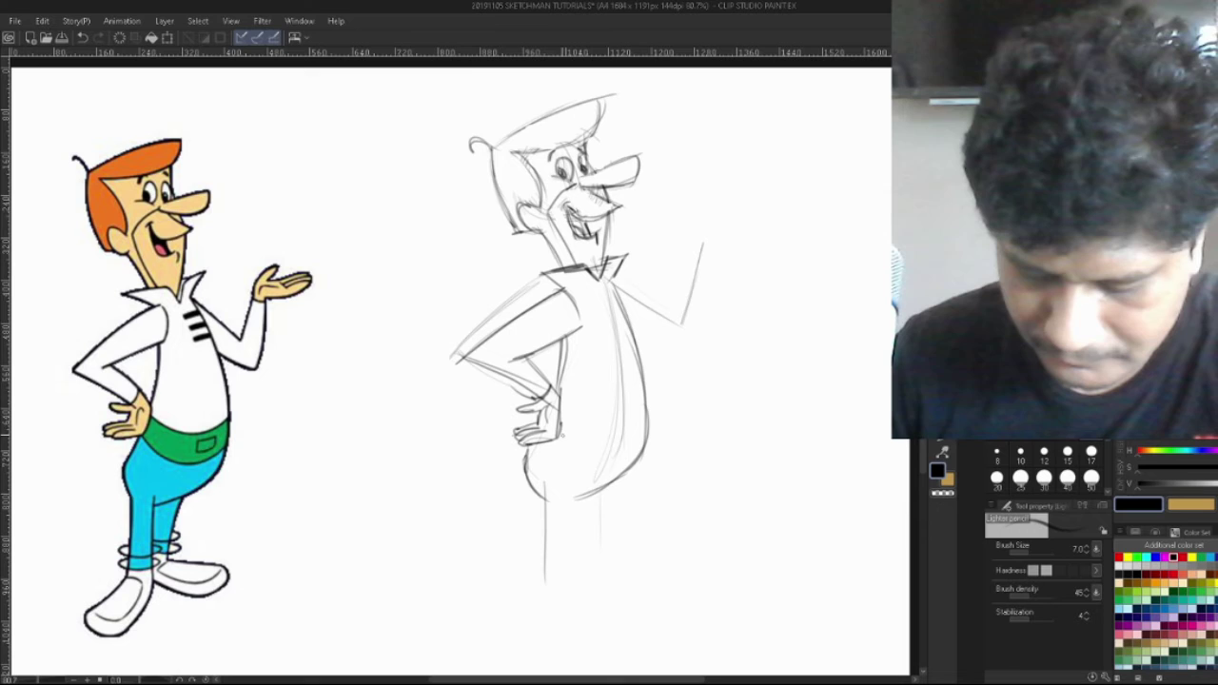
pyautogui.moveTo(562, 436); pyautogui.dragTo(628, 454)
pyautogui.moveTo(562, 413); pyautogui.dragTo(637, 402)
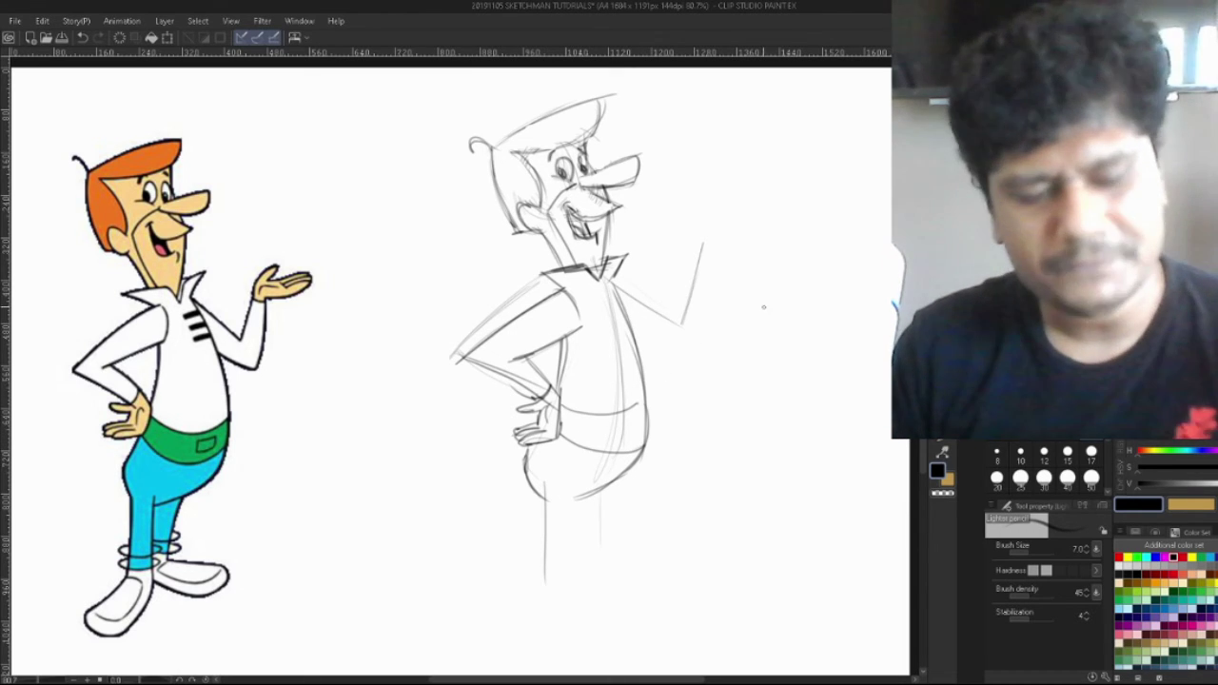
# Draw the rectangular buckle on the belt and the three short stripes across the shirt's chest
pyautogui.moveTo(558, 401)
pyautogui.mouseDown()
pyautogui.moveTo(641, 416)
pyautogui.moveTo(602, 441)
pyautogui.moveTo(626, 432)
pyautogui.moveTo(626, 443)
pyautogui.mouseUp()
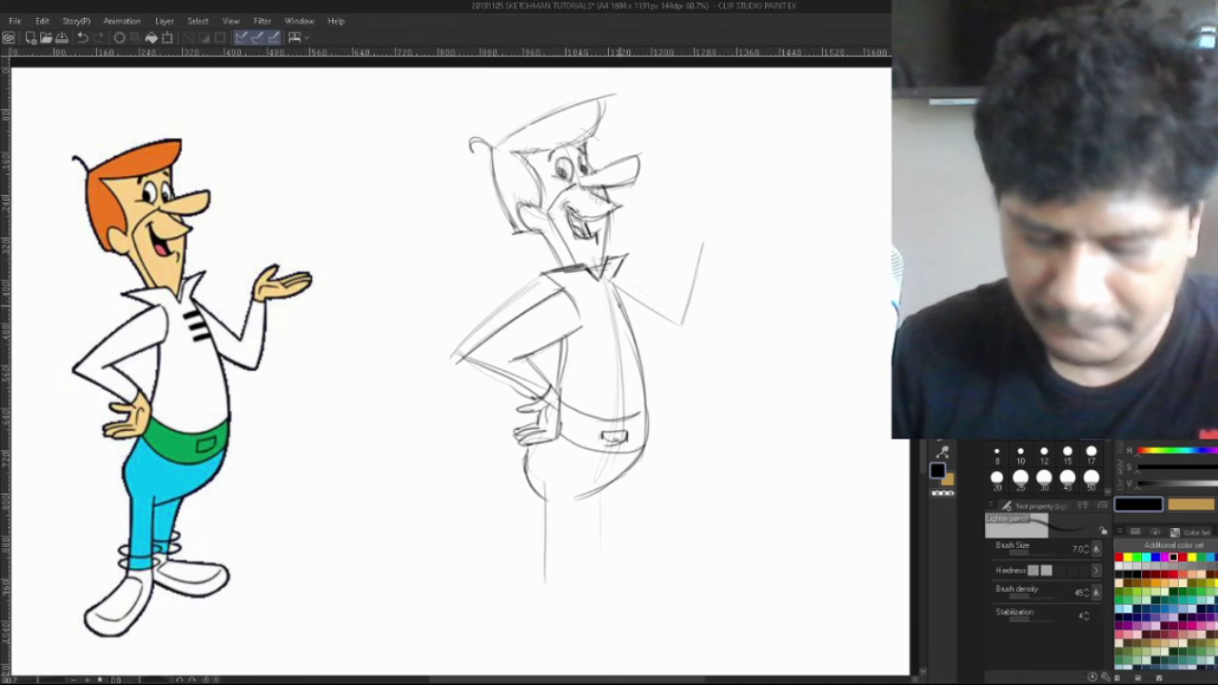
pyautogui.moveTo(597, 309)
pyautogui.mouseDown()
pyautogui.moveTo(620, 308)
pyautogui.moveTo(628, 329)
pyautogui.mouseUp()
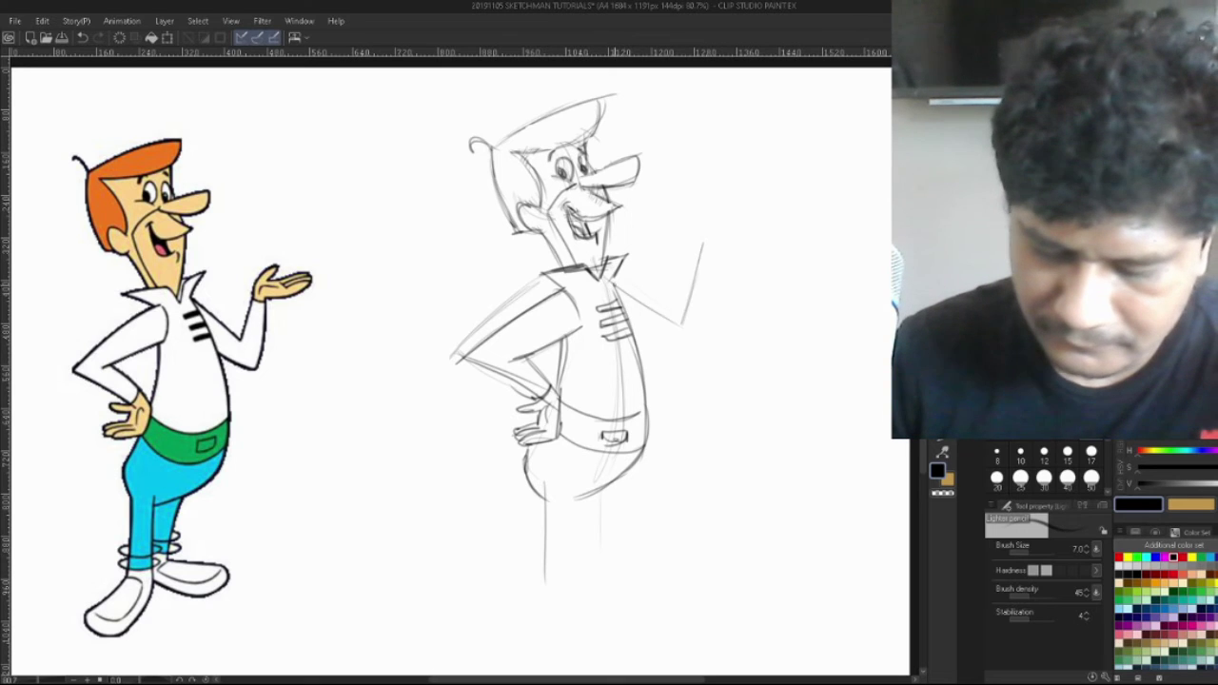
# Draw the raised arm around its guide line, with a bent sleeve, pointed elbow and open palm-up hand
pyautogui.moveTo(615, 284)
pyautogui.mouseDown()
pyautogui.moveTo(681, 322)
pyautogui.moveTo(705, 250)
pyautogui.mouseUp()
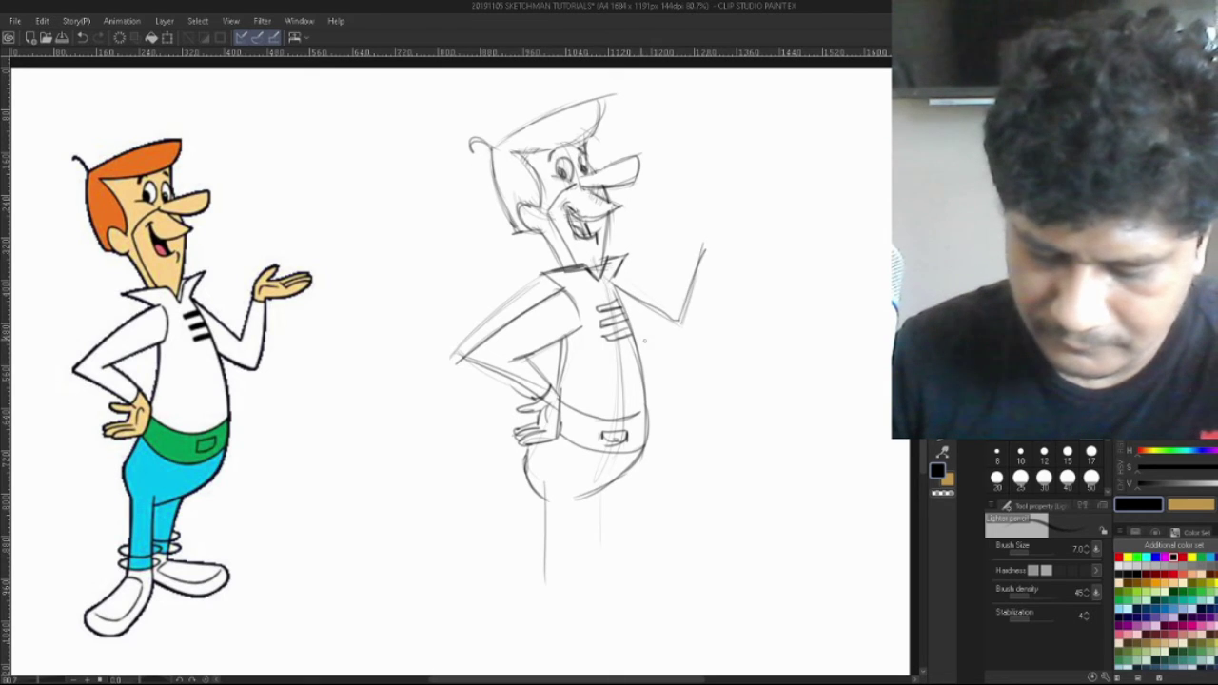
pyautogui.moveTo(627, 334)
pyautogui.mouseDown()
pyautogui.moveTo(693, 350)
pyautogui.moveTo(725, 223)
pyautogui.mouseUp()
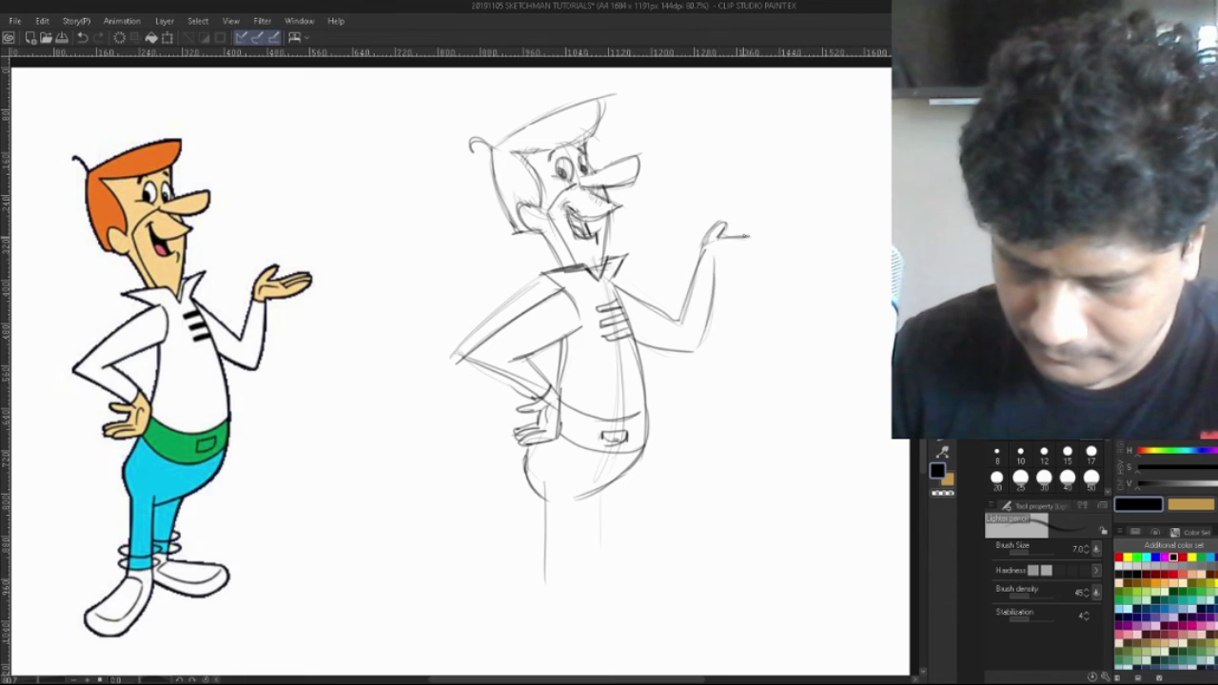
pyautogui.moveTo(750, 238)
pyautogui.mouseDown()
pyautogui.moveTo(775, 233)
pyautogui.moveTo(706, 267)
pyautogui.moveTo(728, 251)
pyautogui.mouseUp()
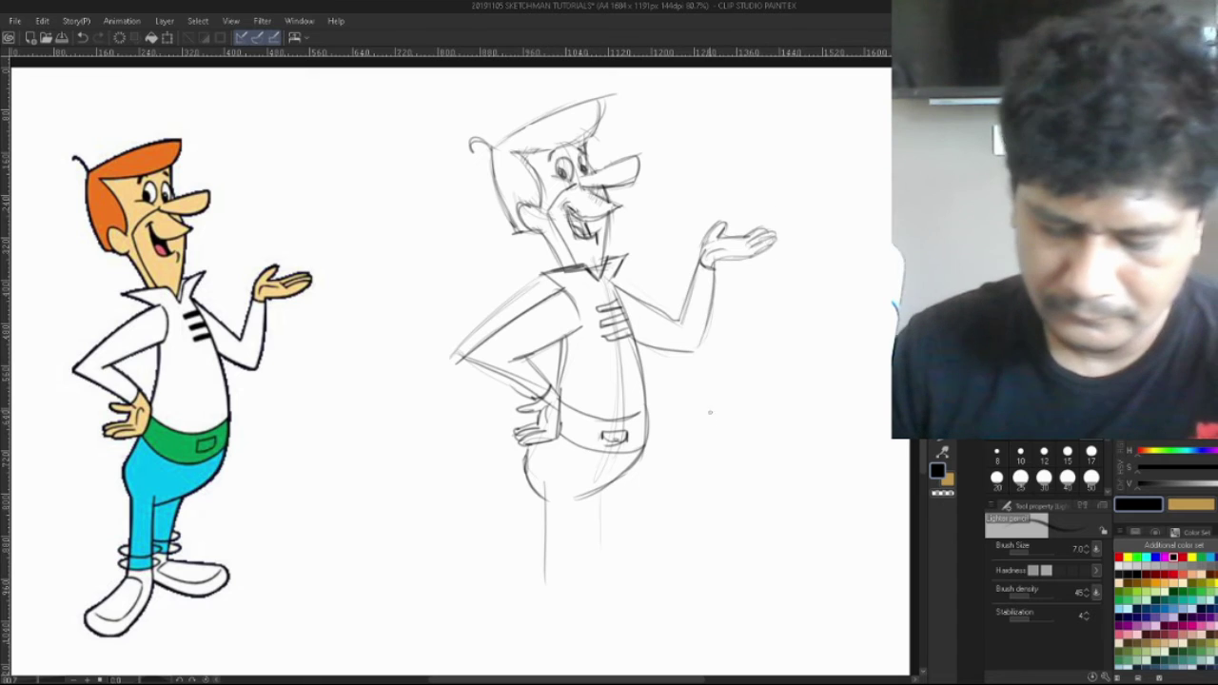
pyautogui.moveTo(708, 348)
pyautogui.mouseDown()
pyautogui.moveTo(670, 351)
pyautogui.moveTo(708, 288)
pyautogui.moveTo(705, 352)
pyautogui.mouseUp()
# Draw the front leg below the hip and its long rounded shoe with an inner contour line
pyautogui.moveTo(673, 425); pyautogui.dragTo(689, 329)
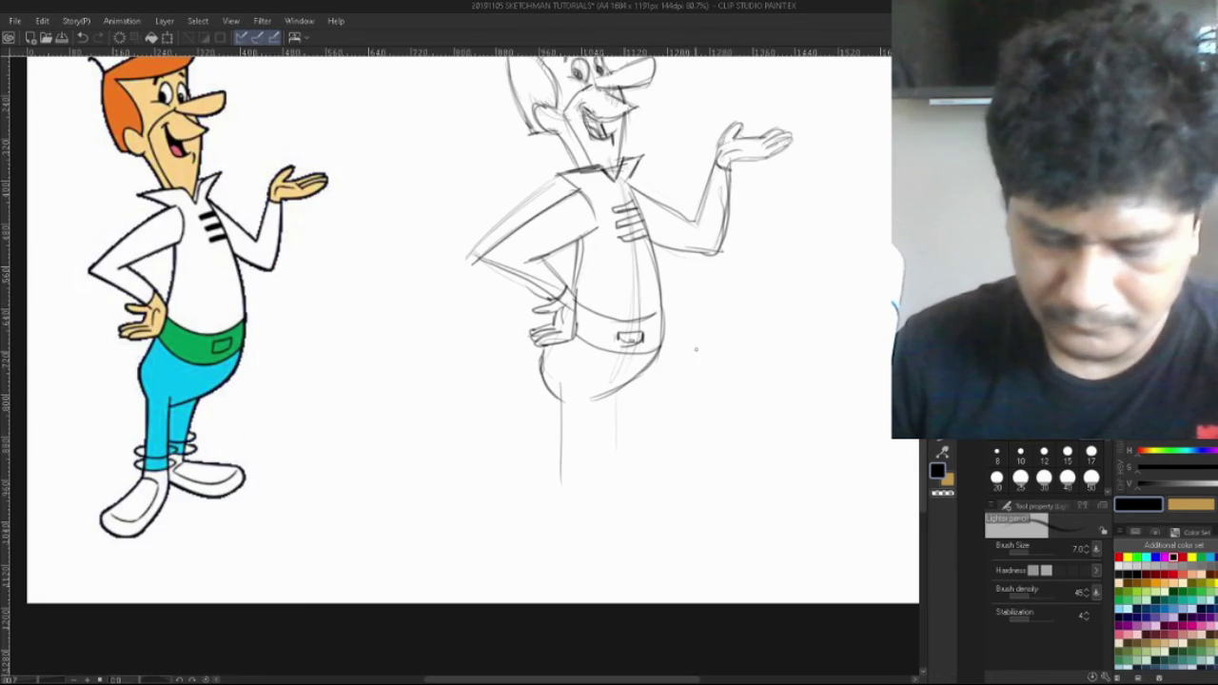
pyautogui.moveTo(590, 386); pyautogui.dragTo(589, 480)
pyautogui.moveTo(563, 382); pyautogui.dragTo(558, 475)
pyautogui.moveTo(563, 379)
pyautogui.mouseDown()
pyautogui.moveTo(567, 480)
pyautogui.moveTo(594, 470)
pyautogui.moveTo(554, 478)
pyautogui.moveTo(560, 469)
pyautogui.moveTo(524, 508)
pyautogui.moveTo(525, 527)
pyautogui.moveTo(552, 530)
pyautogui.moveTo(506, 517)
pyautogui.mouseUp()
pyautogui.moveTo(551, 482)
pyautogui.mouseDown()
pyautogui.moveTo(514, 514)
pyautogui.moveTo(546, 538)
pyautogui.moveTo(574, 536)
pyautogui.moveTo(586, 501)
pyautogui.moveTo(568, 537)
pyautogui.mouseUp()
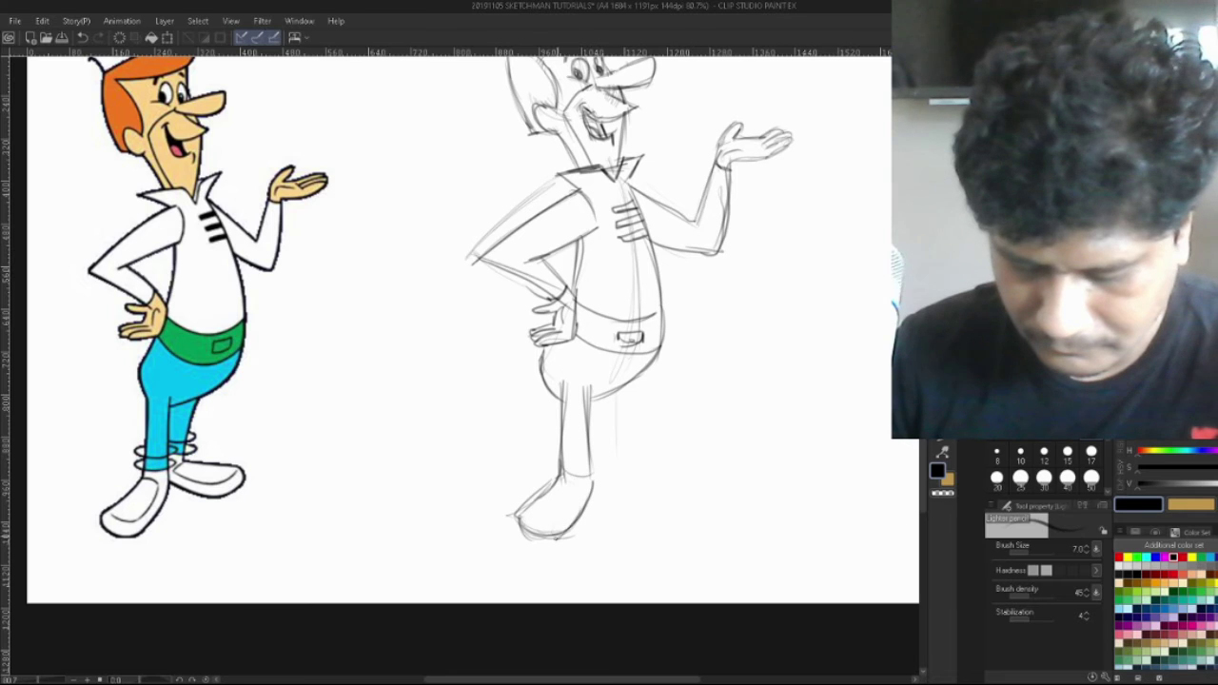
pyautogui.moveTo(588, 497)
pyautogui.mouseDown()
pyautogui.moveTo(561, 537)
pyautogui.moveTo(533, 519)
pyautogui.moveTo(545, 518)
pyautogui.mouseUp()
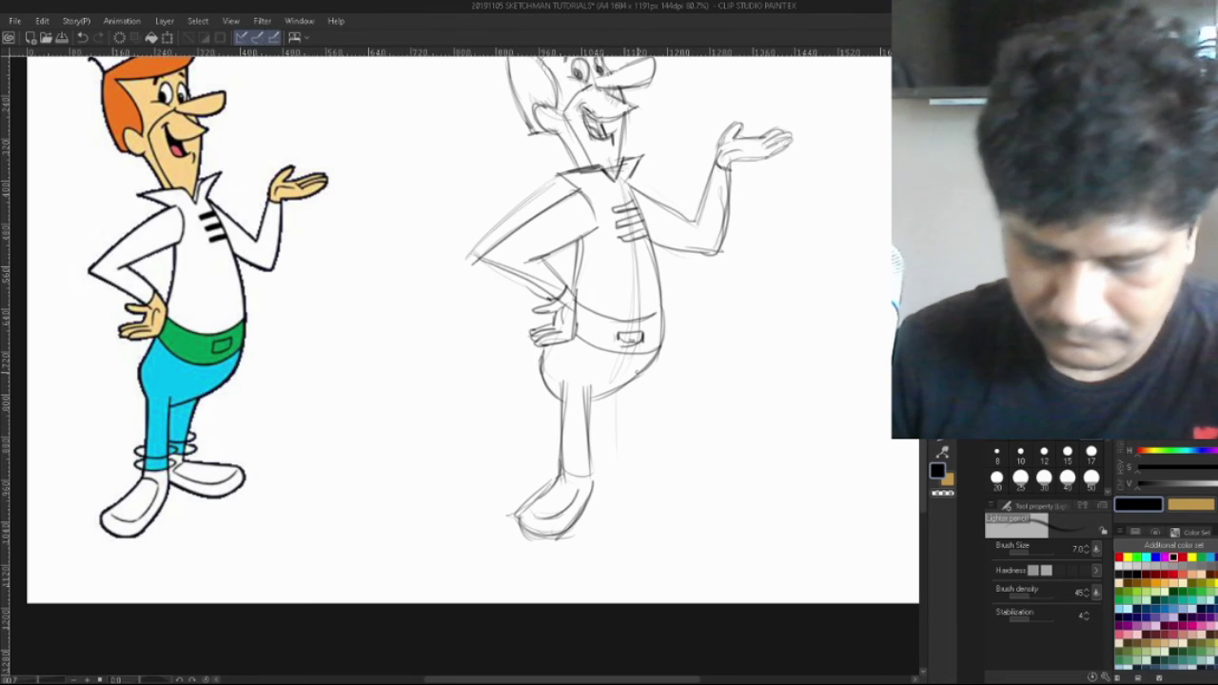
# Draw the two rings around the front ankle and the back leg with its own ankle rings
pyautogui.scroll(2, 625, 458)
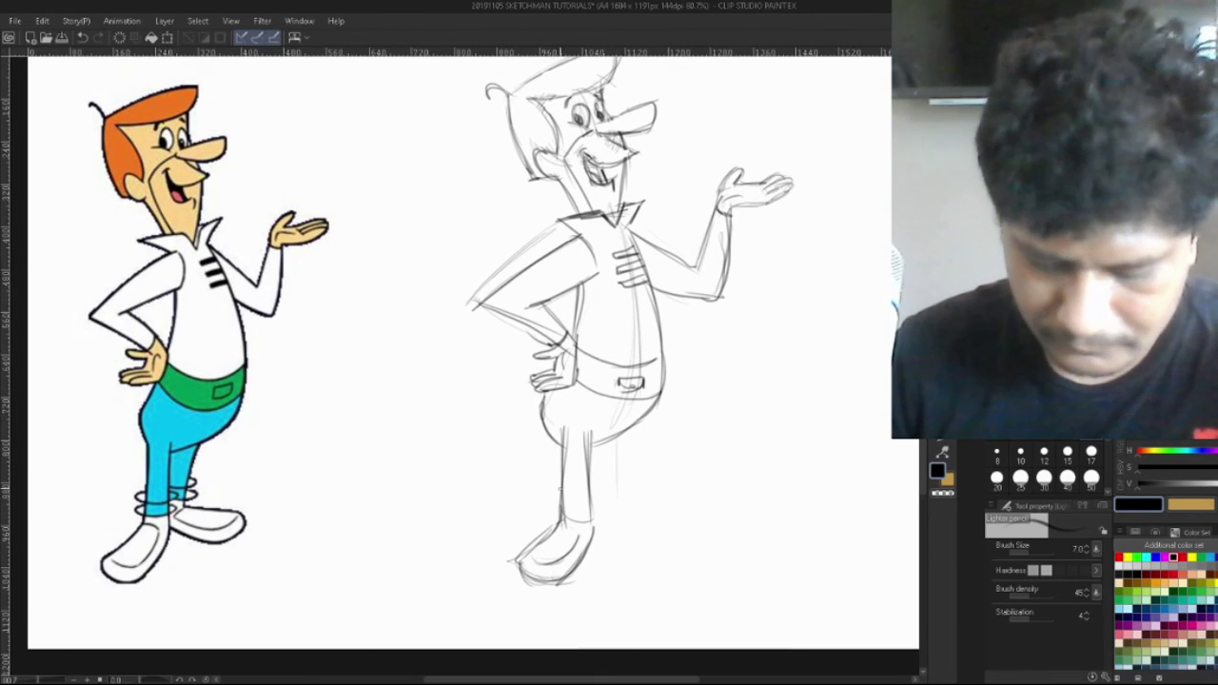
pyautogui.moveTo(558, 491)
pyautogui.mouseDown()
pyautogui.moveTo(547, 501)
pyautogui.moveTo(594, 512)
pyautogui.moveTo(594, 495)
pyautogui.mouseUp()
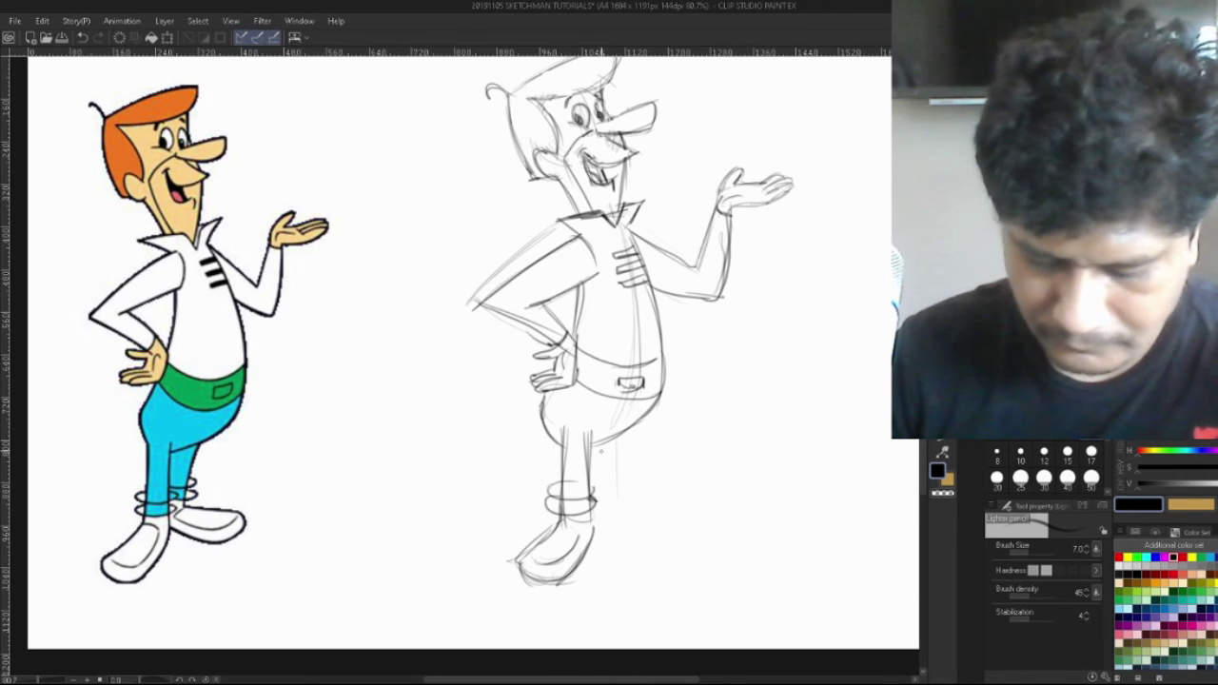
pyautogui.moveTo(615, 436)
pyautogui.mouseDown()
pyautogui.moveTo(611, 500)
pyautogui.moveTo(610, 487)
pyautogui.mouseUp()
pyautogui.moveTo(611, 486)
pyautogui.mouseDown()
pyautogui.moveTo(604, 506)
pyautogui.moveTo(620, 472)
pyautogui.moveTo(595, 522)
pyautogui.moveTo(625, 558)
pyautogui.moveTo(655, 517)
pyautogui.mouseUp()
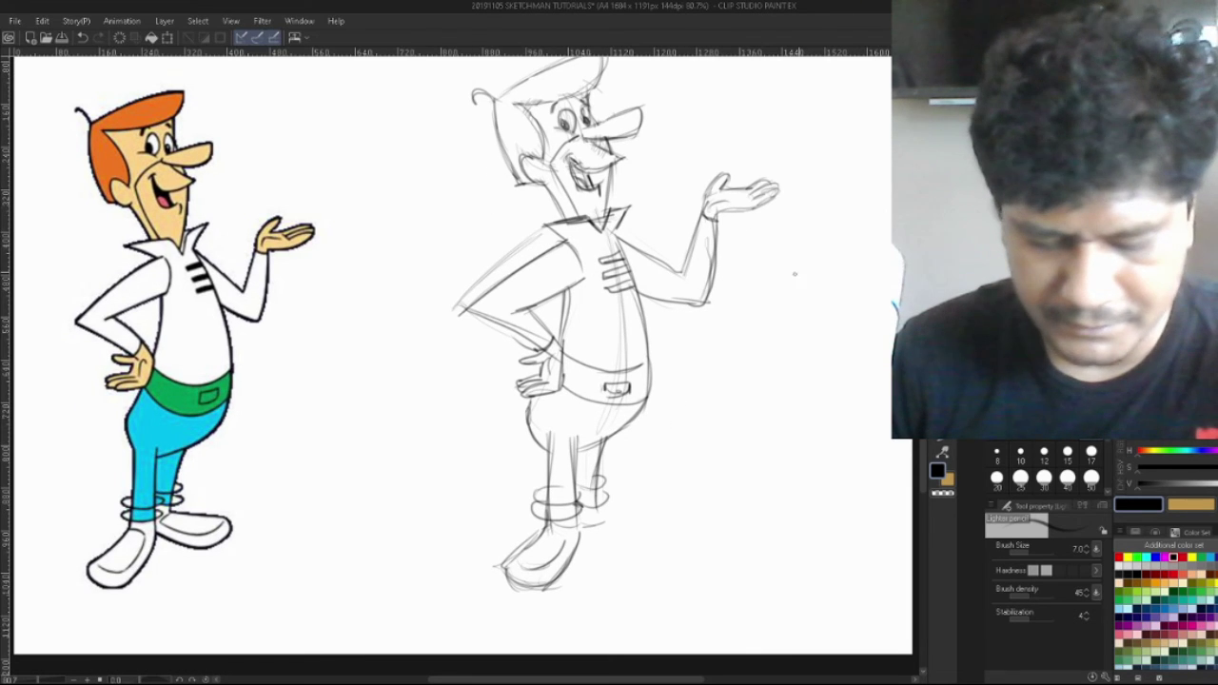
# Erase the rear hip outline under the resting hand and redraw it as a smoother curve into the front leg
pyautogui.press('e')
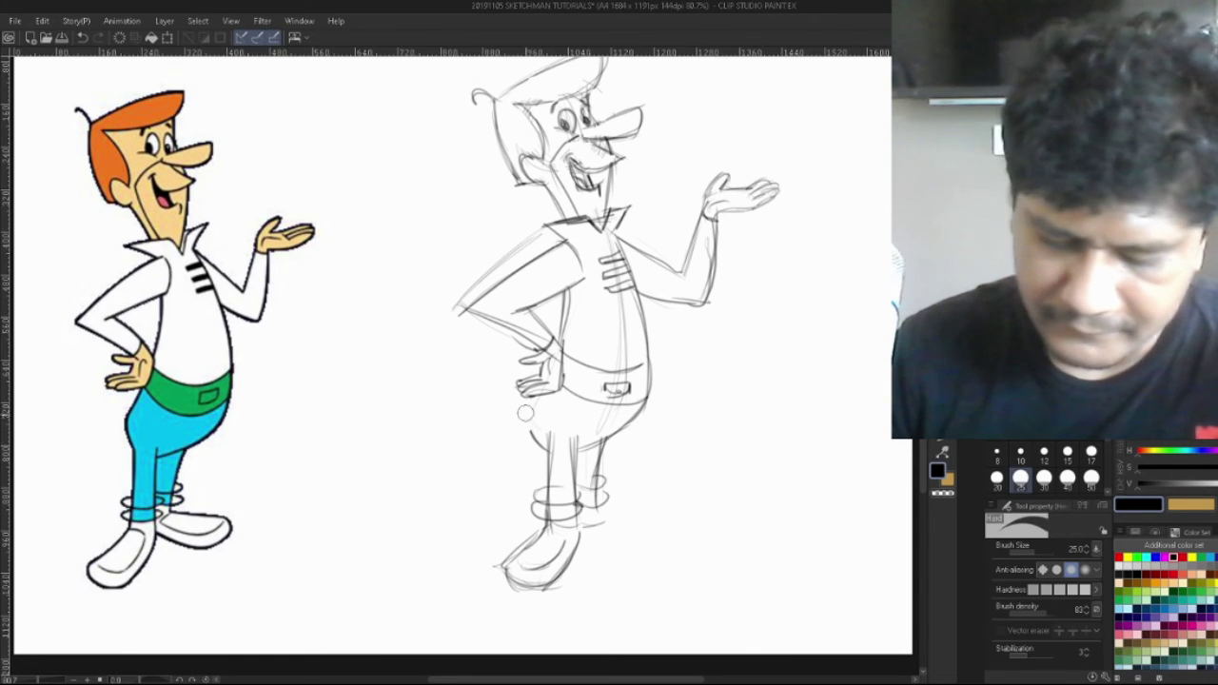
pyautogui.press('p')
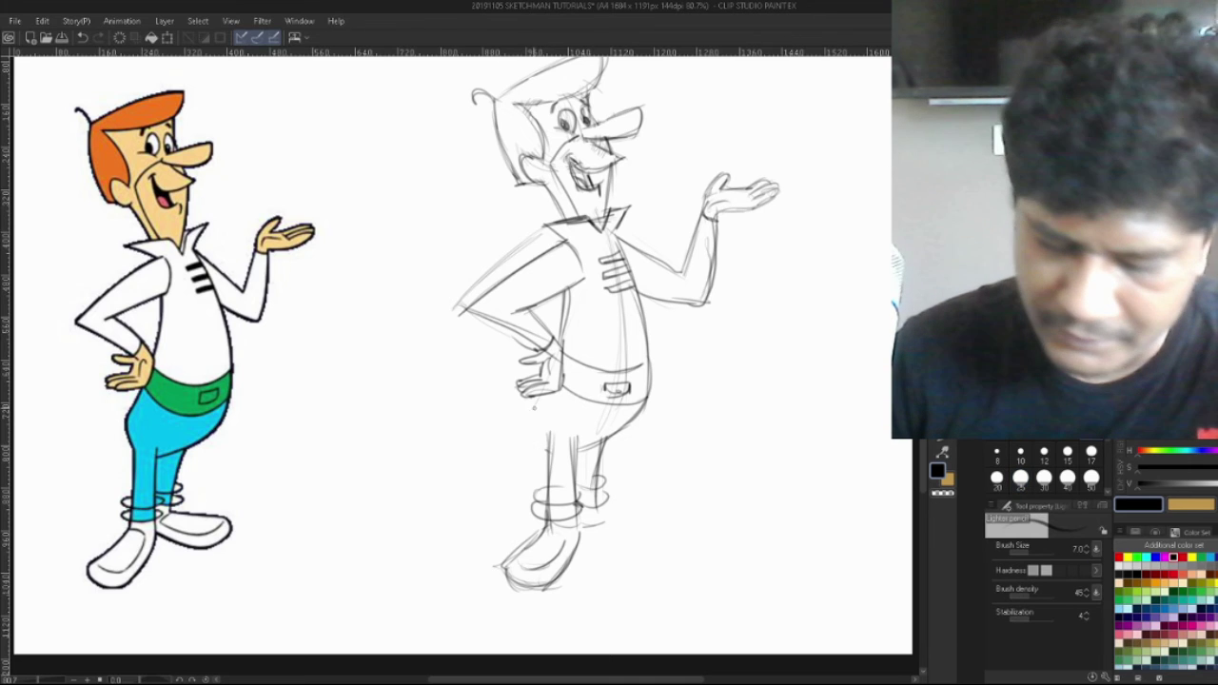
pyautogui.moveTo(539, 403)
pyautogui.mouseDown()
pyautogui.moveTo(532, 442)
pyautogui.moveTo(633, 417)
pyautogui.moveTo(594, 518)
pyautogui.mouseUp()
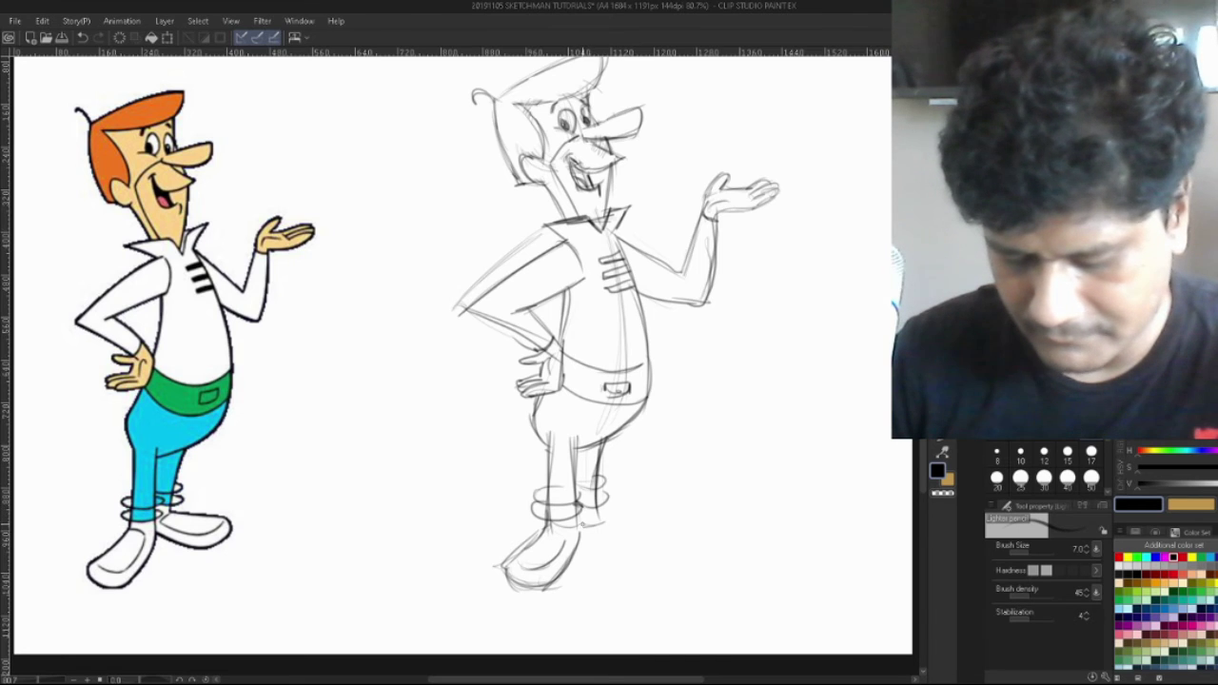
# Draw the back foot's long shoe pointing sideways, with an inner contour line
pyautogui.moveTo(597, 515)
pyautogui.mouseDown()
pyautogui.moveTo(654, 520)
pyautogui.moveTo(669, 540)
pyautogui.moveTo(599, 555)
pyautogui.moveTo(616, 562)
pyautogui.moveTo(579, 546)
pyautogui.moveTo(652, 557)
pyautogui.moveTo(632, 564)
pyautogui.moveTo(667, 546)
pyautogui.mouseUp()
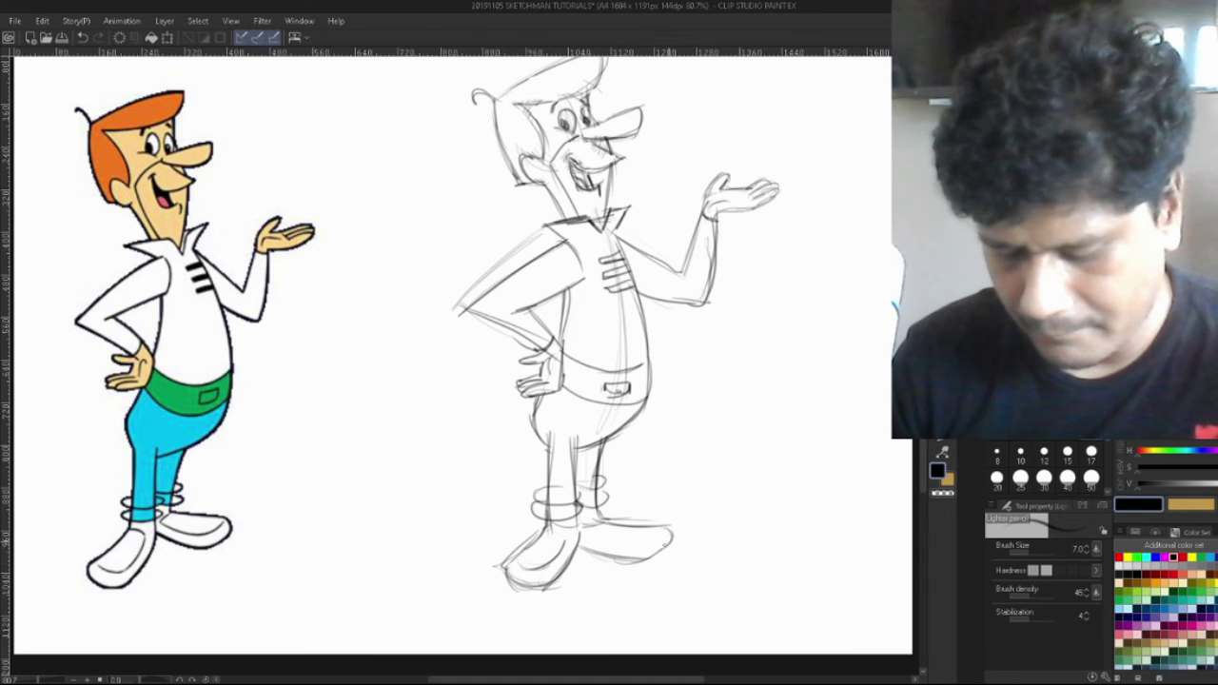
pyautogui.moveTo(583, 528); pyautogui.dragTo(657, 536)
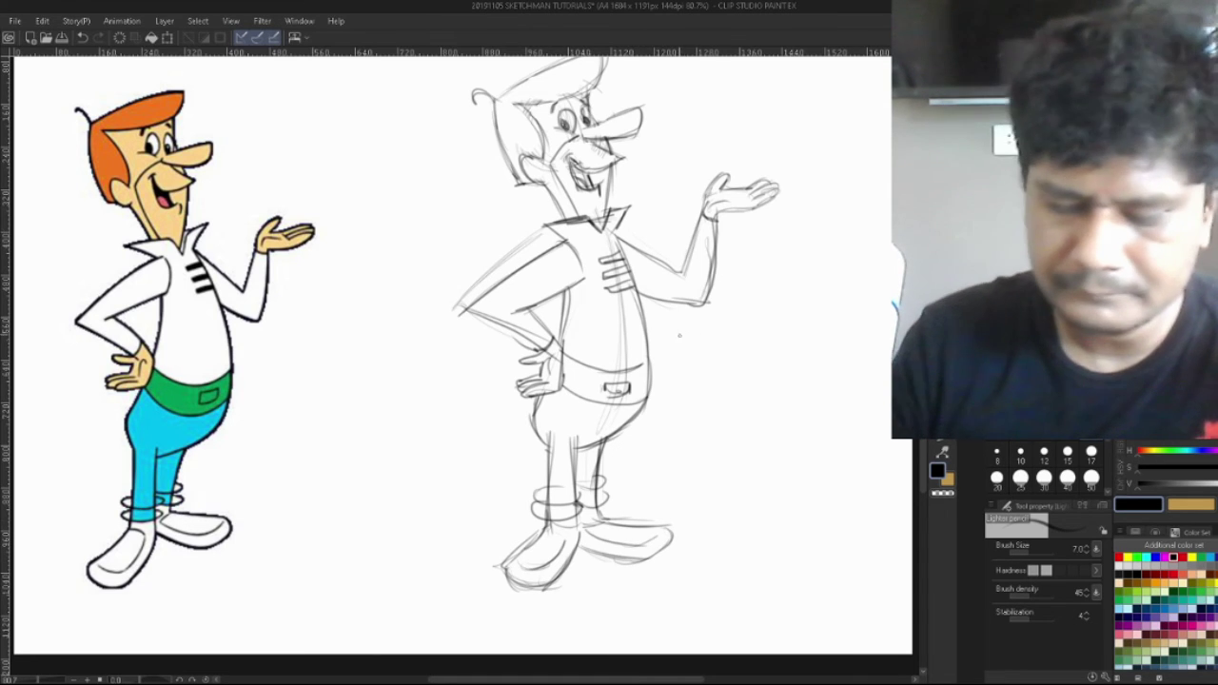
# Erase the guide lines on both arms and down the torso, and redraw the lower edge of the bent forearm
pyautogui.press('e')
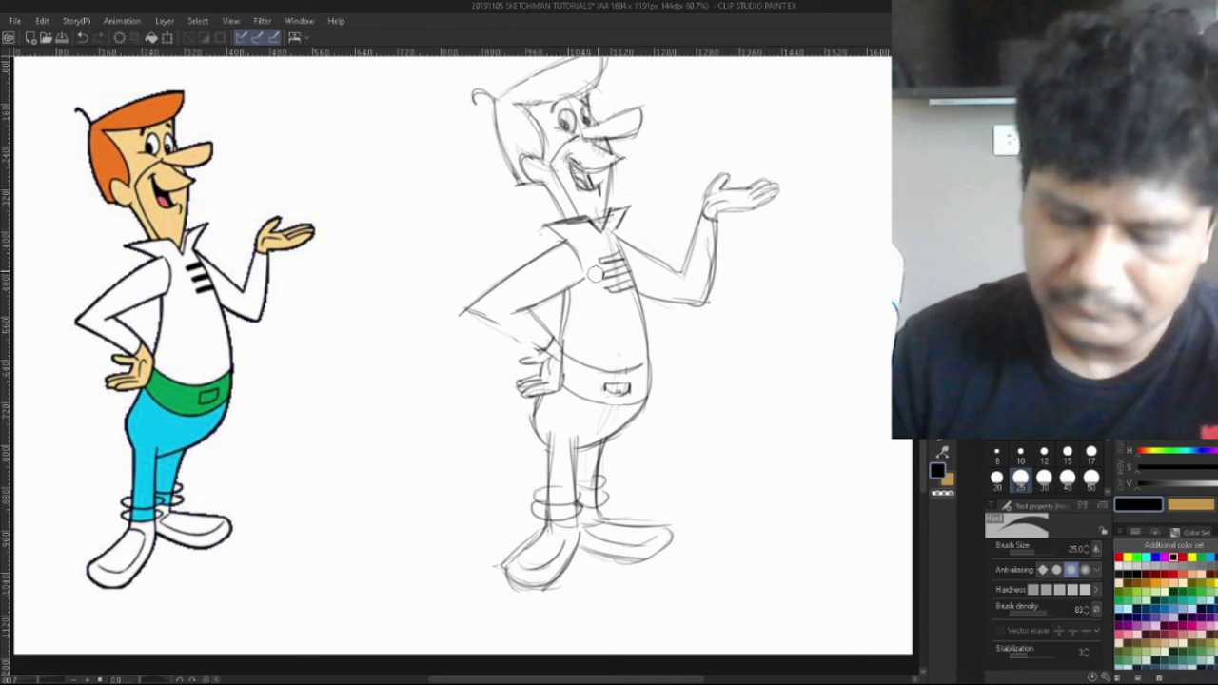
pyautogui.moveTo(714, 241)
pyautogui.mouseDown()
pyautogui.moveTo(699, 292)
pyautogui.moveTo(715, 221)
pyautogui.mouseUp()
pyautogui.press('p')
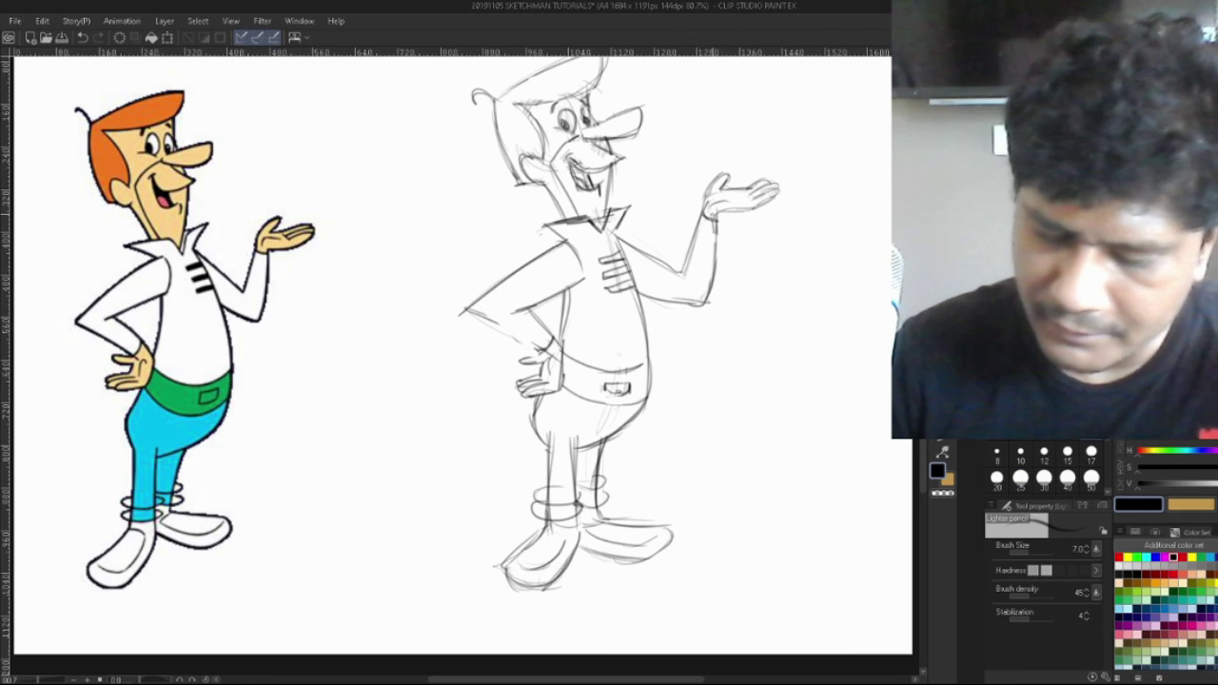
pyautogui.moveTo(492, 320); pyautogui.dragTo(549, 351)
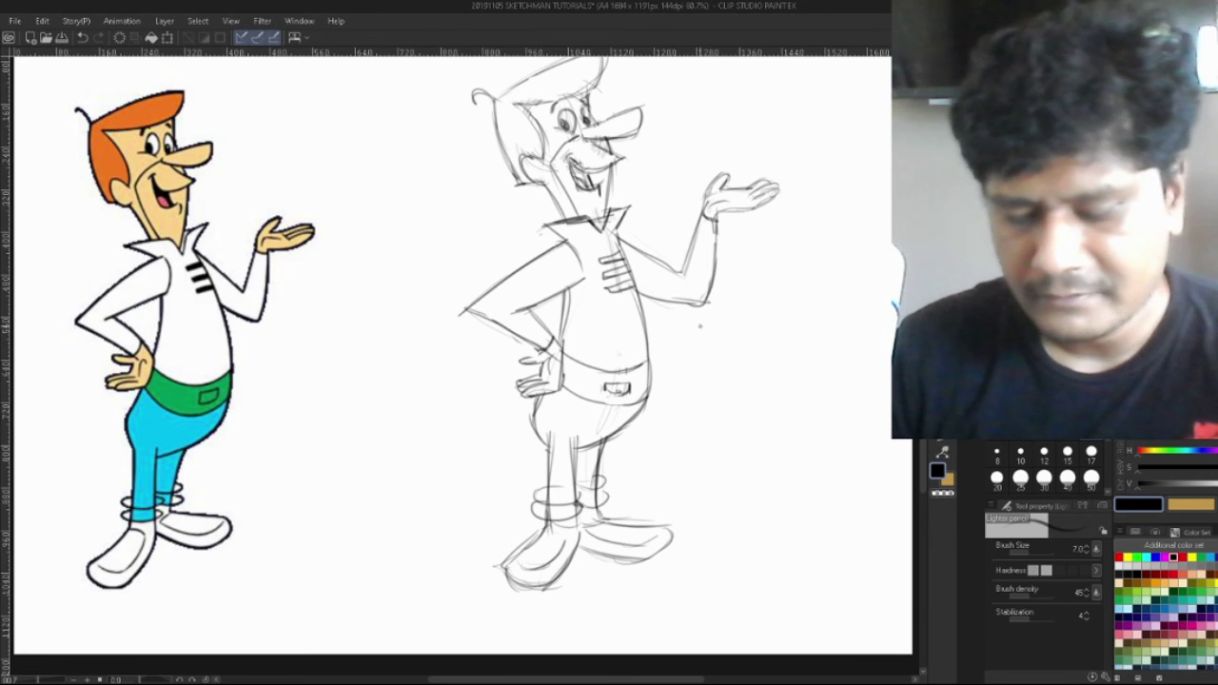
# Clean up the stray lines around the mouth with the size 25 eraser and redraw the cheek line beside it
pyautogui.scroll(3, 716, 314)
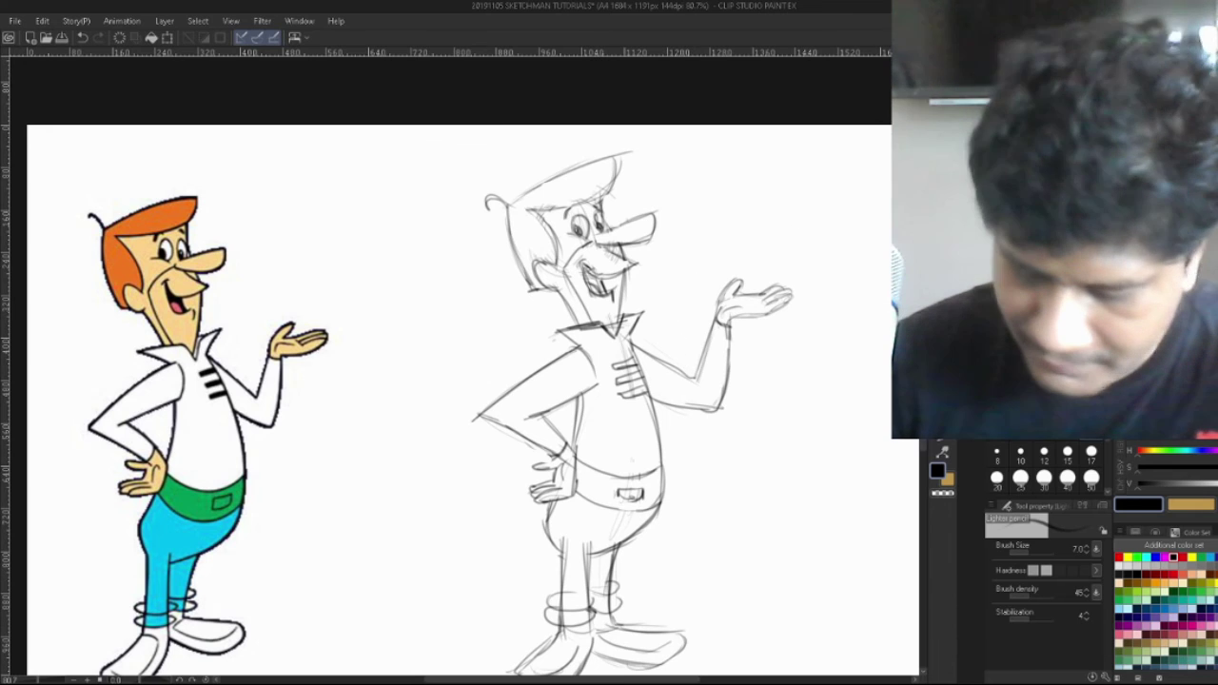
pyautogui.press('e')
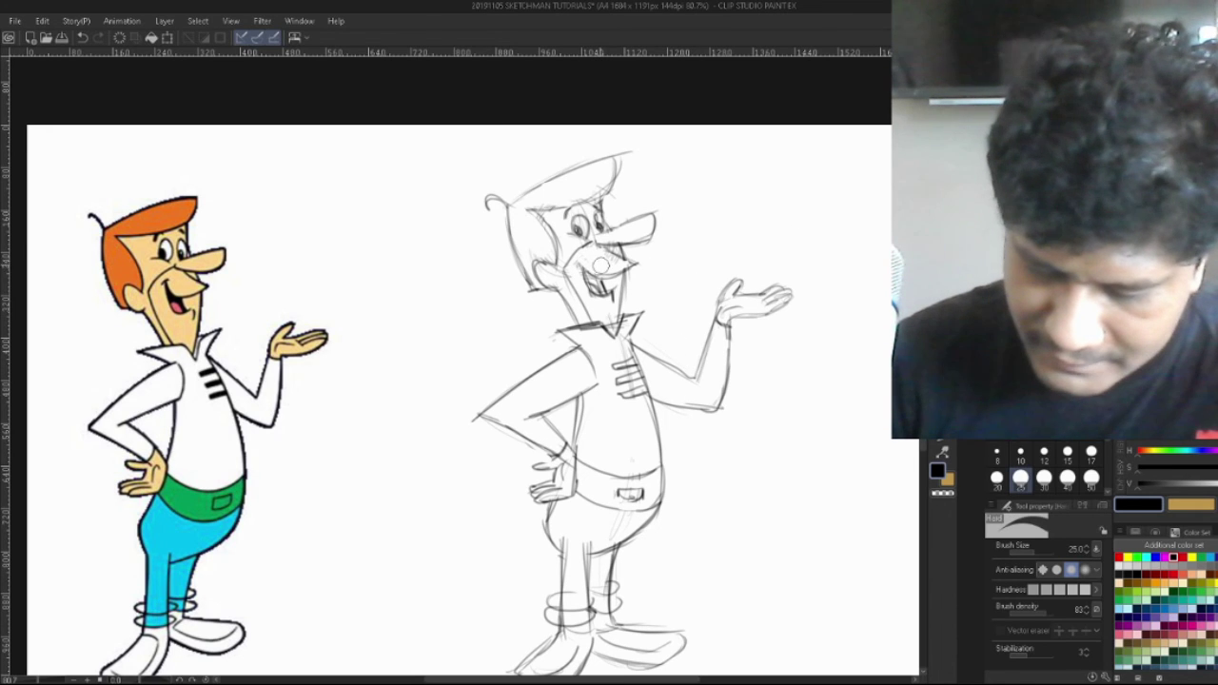
pyautogui.press('p')
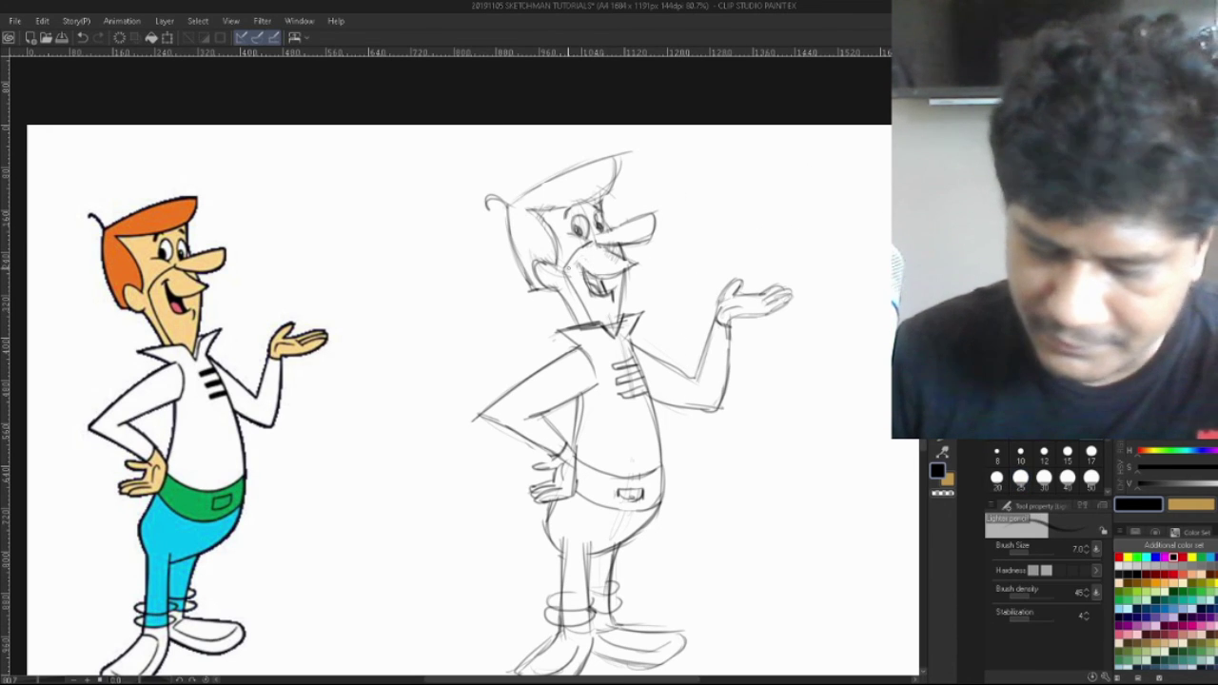
pyautogui.moveTo(584, 261); pyautogui.dragTo(579, 273)
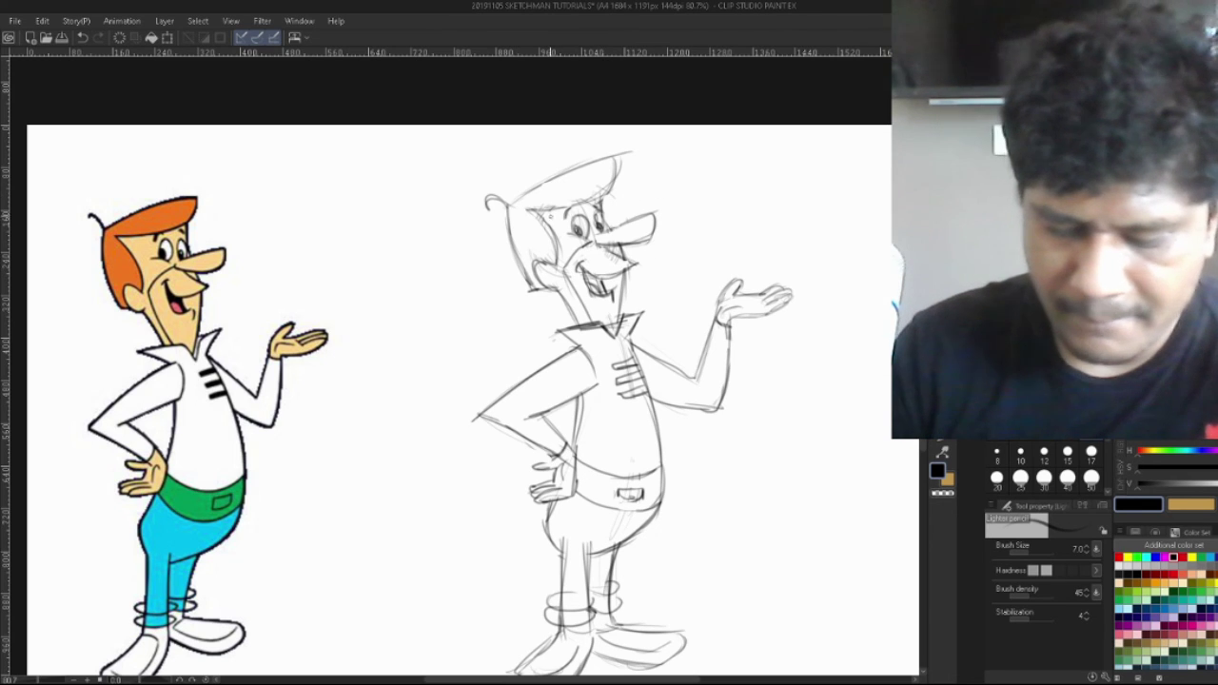
# Strengthen the top outline of the hair with the Lighter pencil and erase the overshooting strokes at its front tip
pyautogui.moveTo(536, 211)
pyautogui.mouseDown()
pyautogui.moveTo(604, 193)
pyautogui.moveTo(615, 159)
pyautogui.mouseUp()
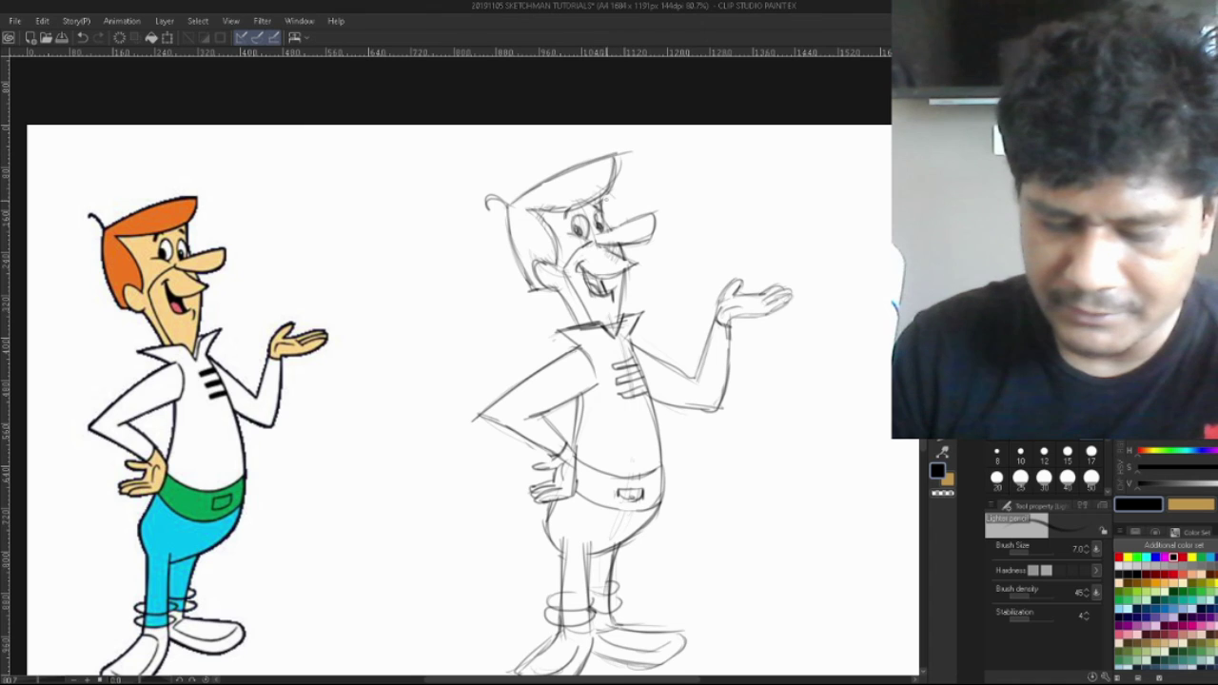
pyautogui.press('e')
pyautogui.moveTo(628, 171)
pyautogui.mouseDown()
pyautogui.moveTo(617, 180)
pyautogui.moveTo(626, 151)
pyautogui.mouseUp()
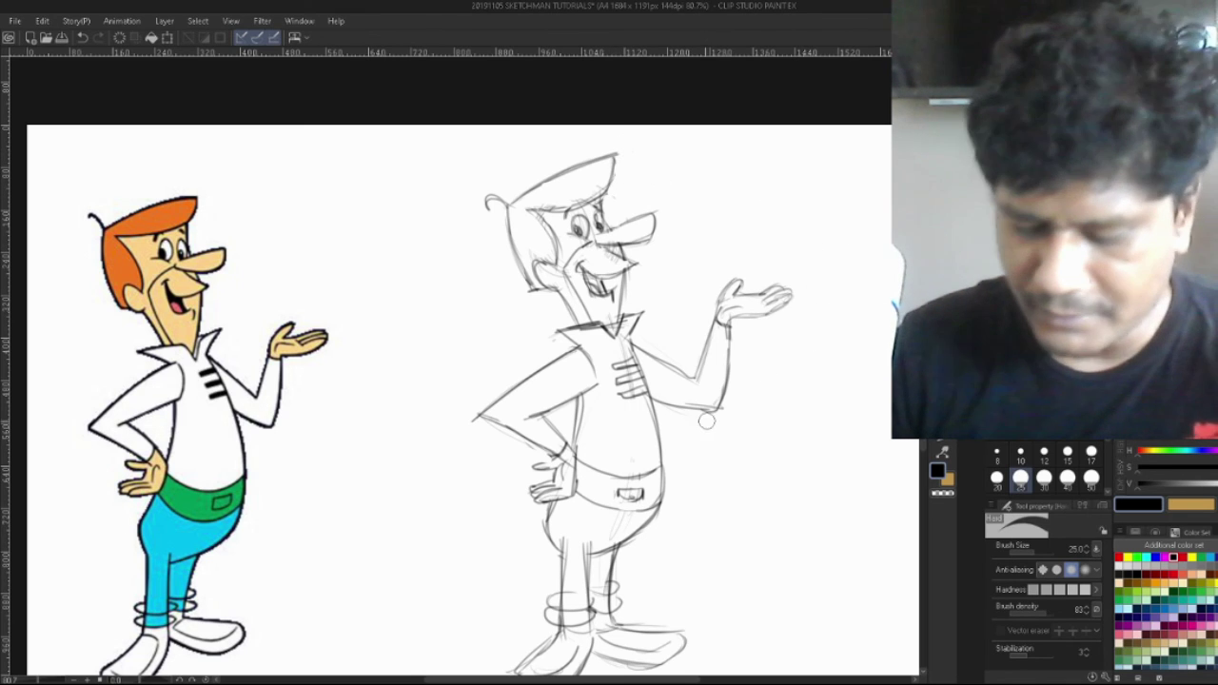
# Erase the doubled lines on the front leg and redraw the leg edges and ankle rings more firmly
pyautogui.scroll(-2, 683, 416)
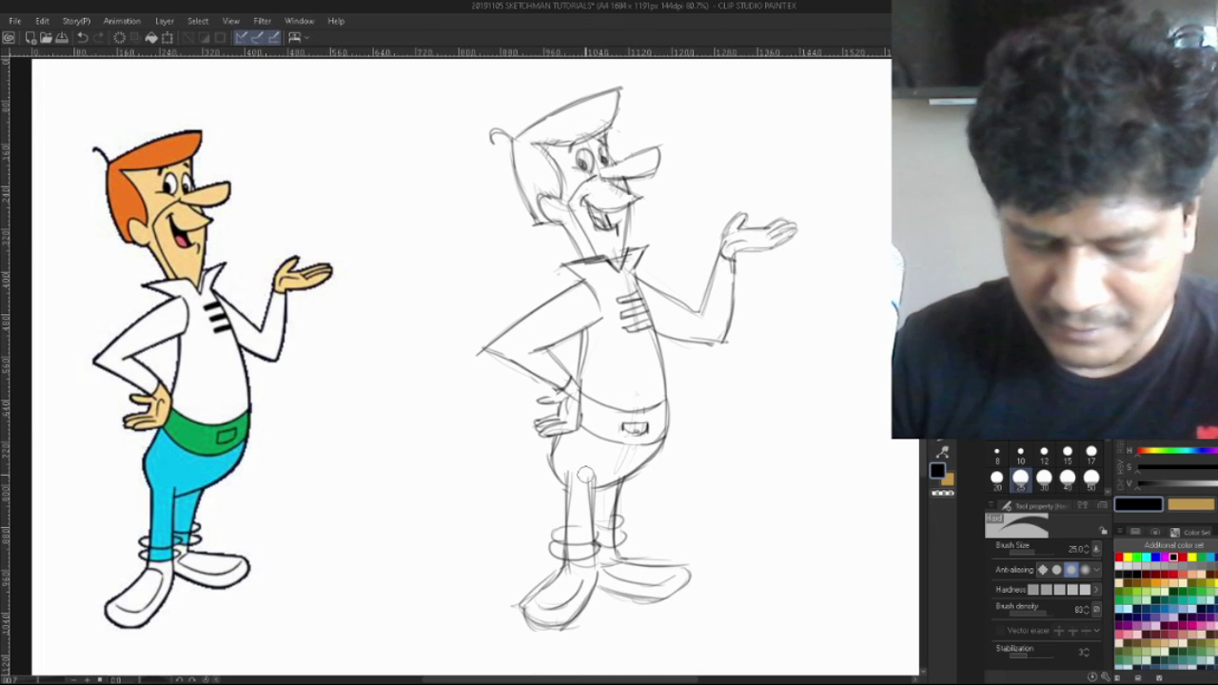
pyautogui.moveTo(588, 475); pyautogui.dragTo(587, 495)
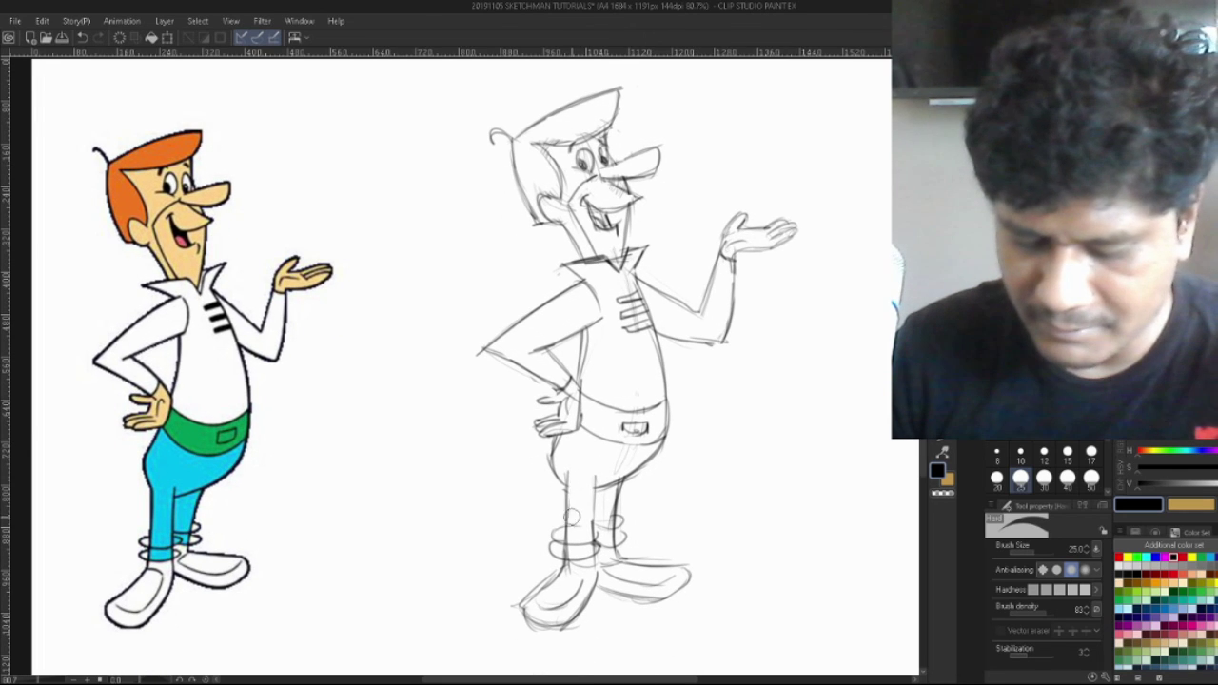
pyautogui.press('p')
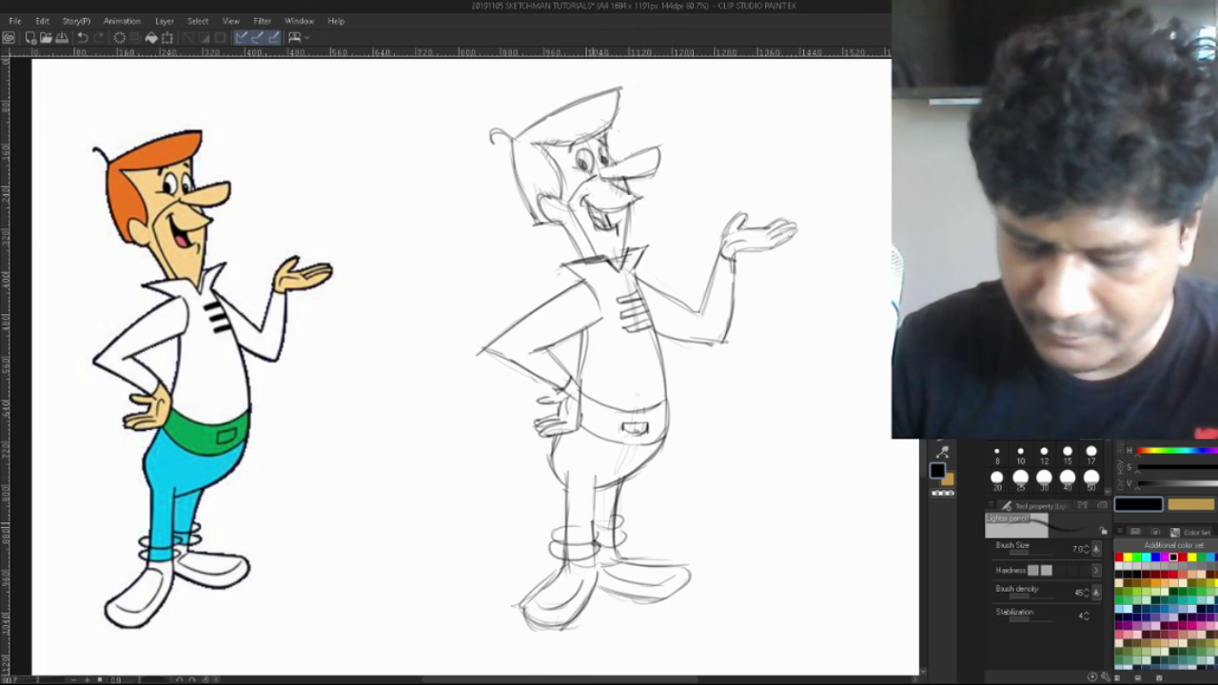
pyautogui.moveTo(595, 474)
pyautogui.mouseDown()
pyautogui.moveTo(593, 556)
pyautogui.moveTo(626, 532)
pyautogui.mouseUp()
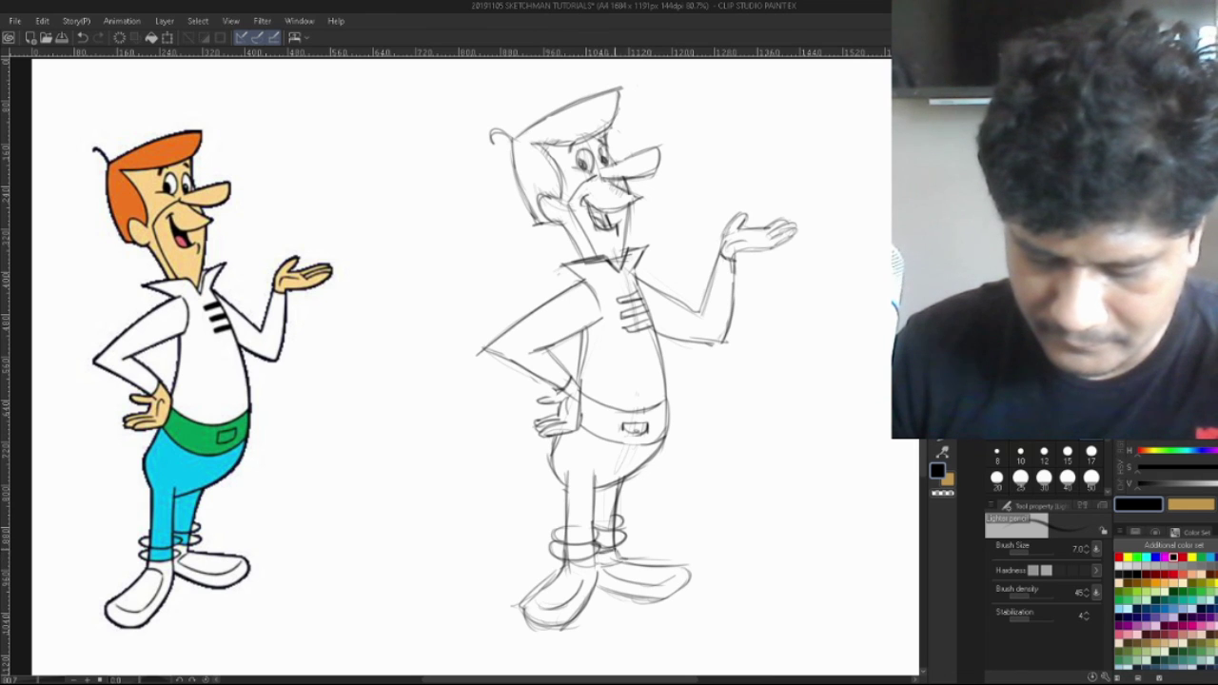
# Refine the outline of the front shoe from the ankle down to the sole
pyautogui.moveTo(568, 570)
pyautogui.mouseDown()
pyautogui.moveTo(539, 626)
pyautogui.moveTo(573, 615)
pyautogui.mouseUp()
pyautogui.moveTo(718, 456); pyautogui.dragTo(723, 466)
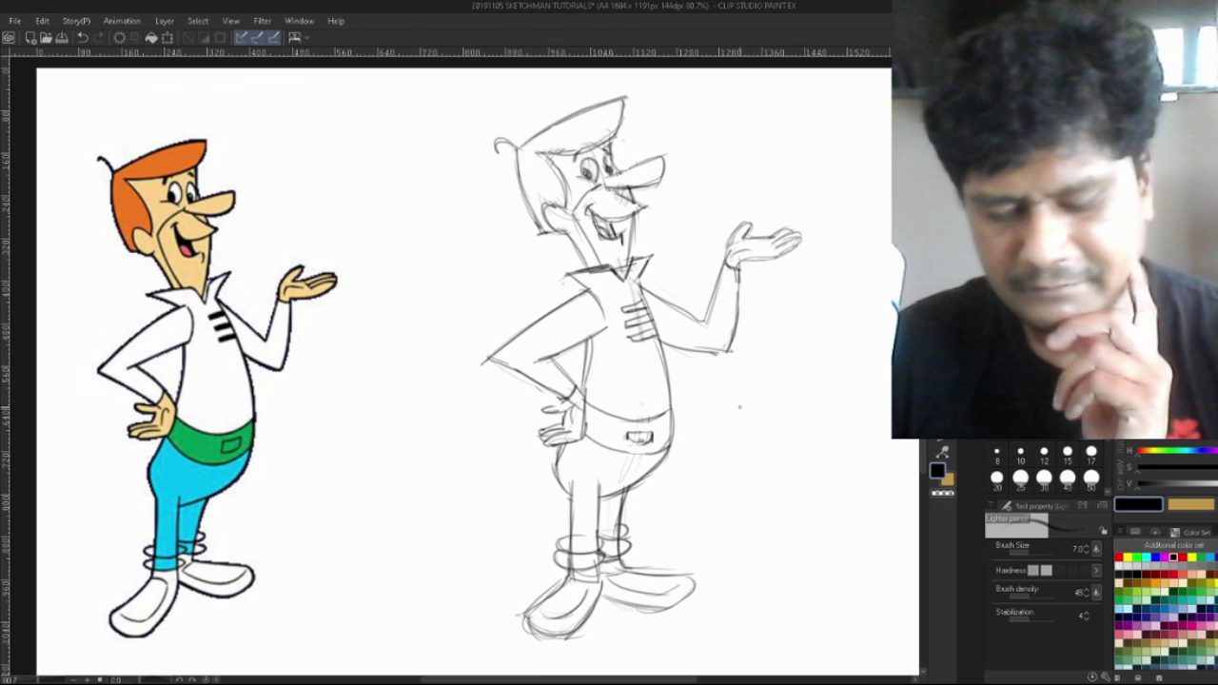
pyautogui.scroll(-1, 702, 413)
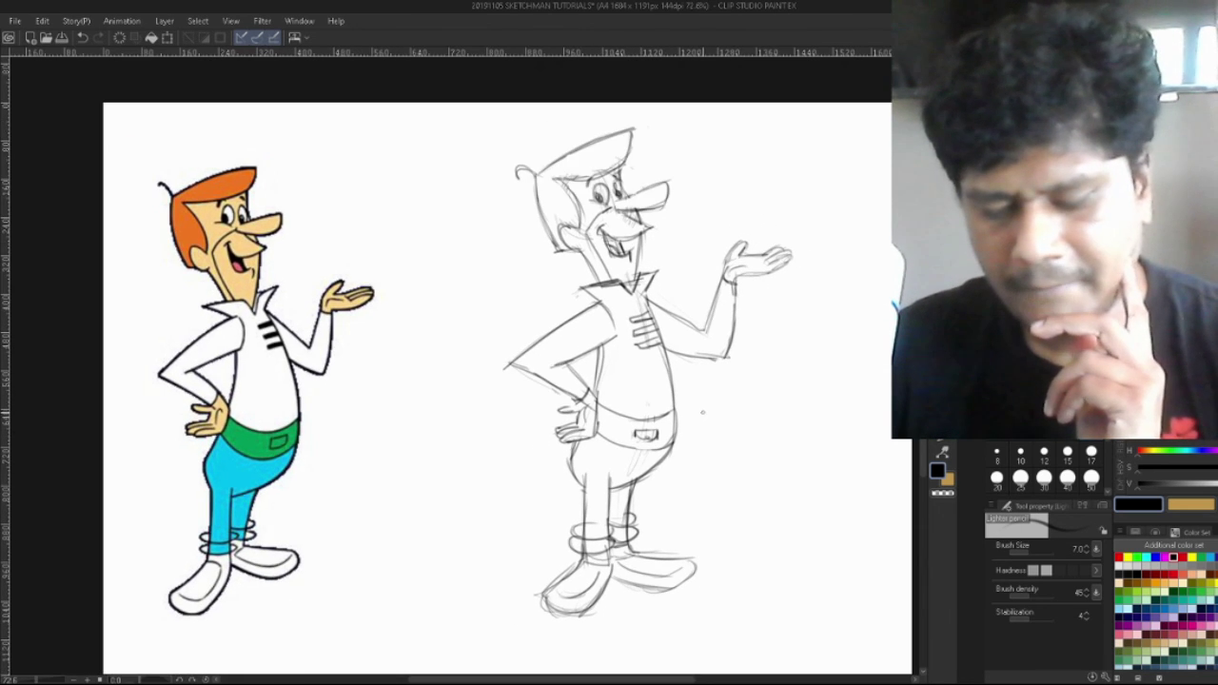